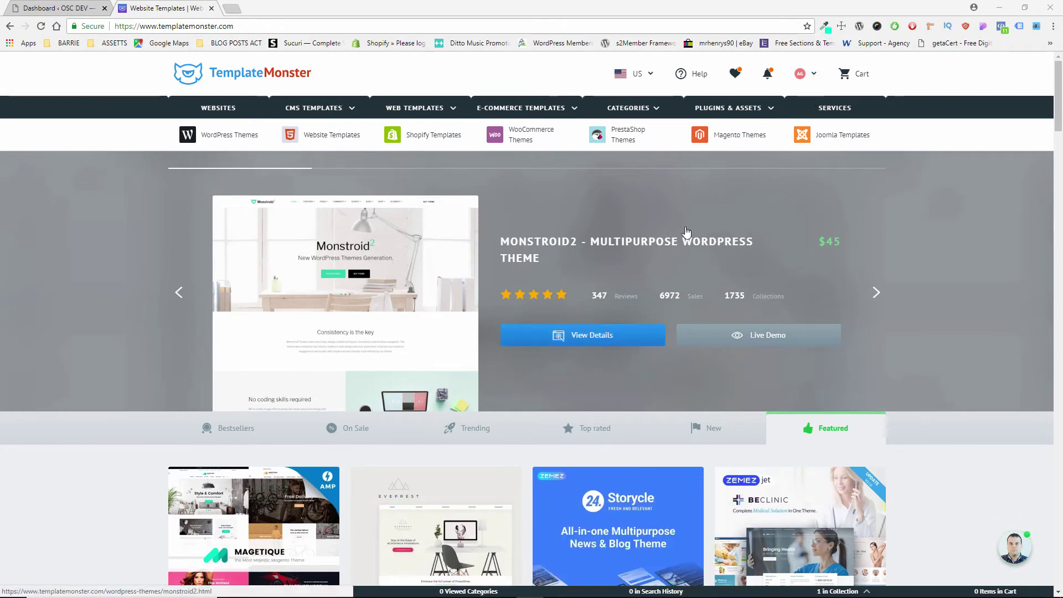
Step: Open TemplateMonster's Elementor Marketplace from the CMS Templates mega-menu
scroll(569, 238, "down", 4)
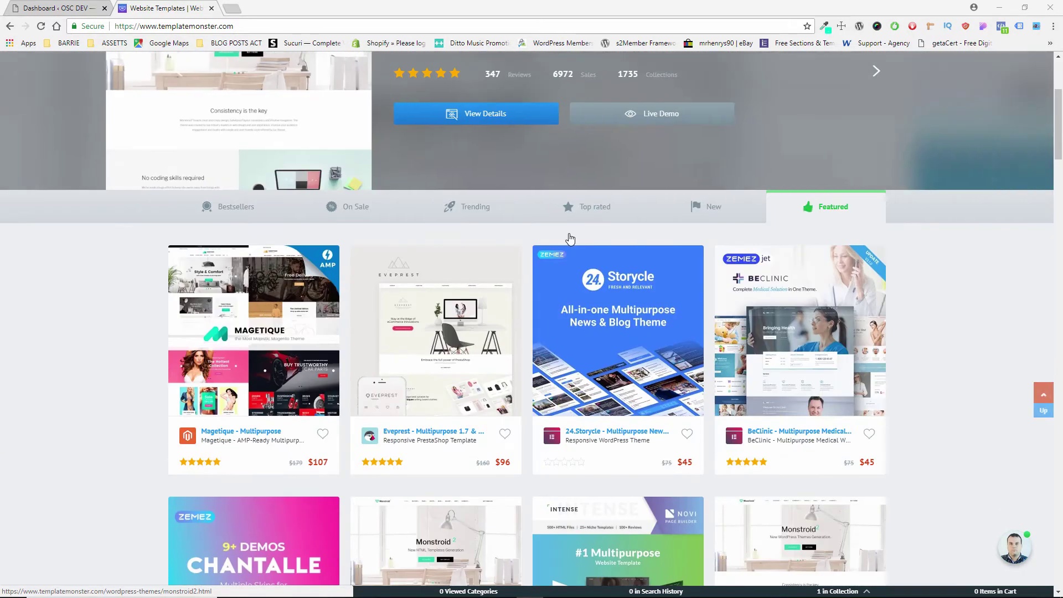
scroll(570, 238, "up", 4)
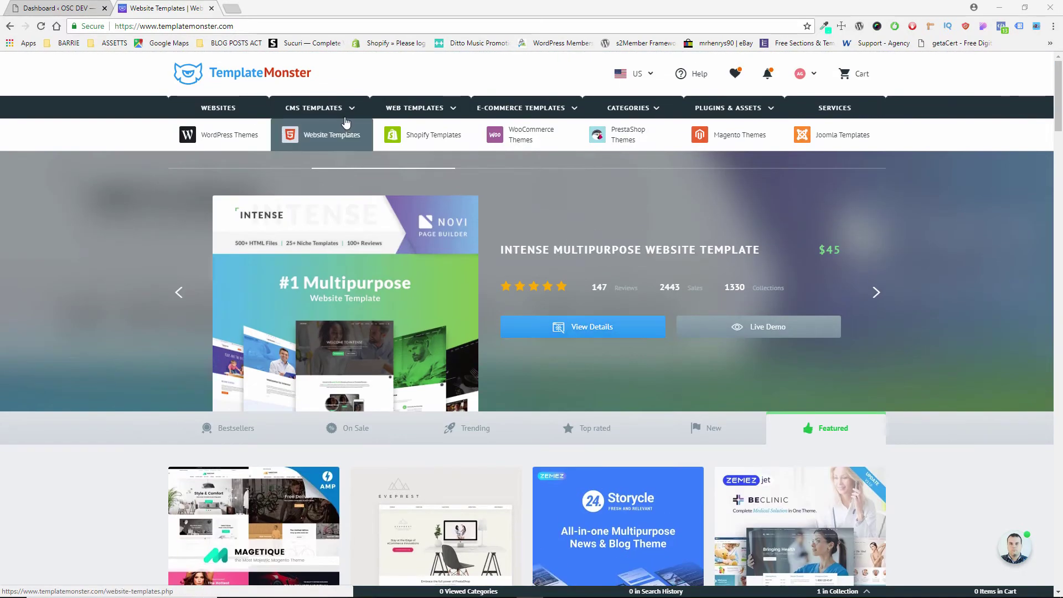
mouse_move(358, 106)
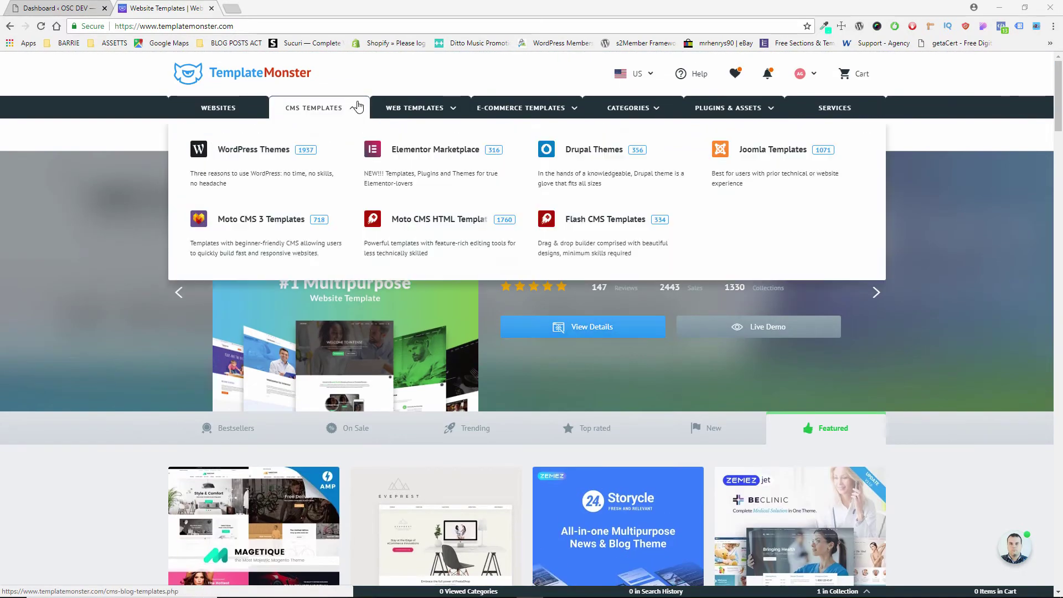
left_click(452, 165)
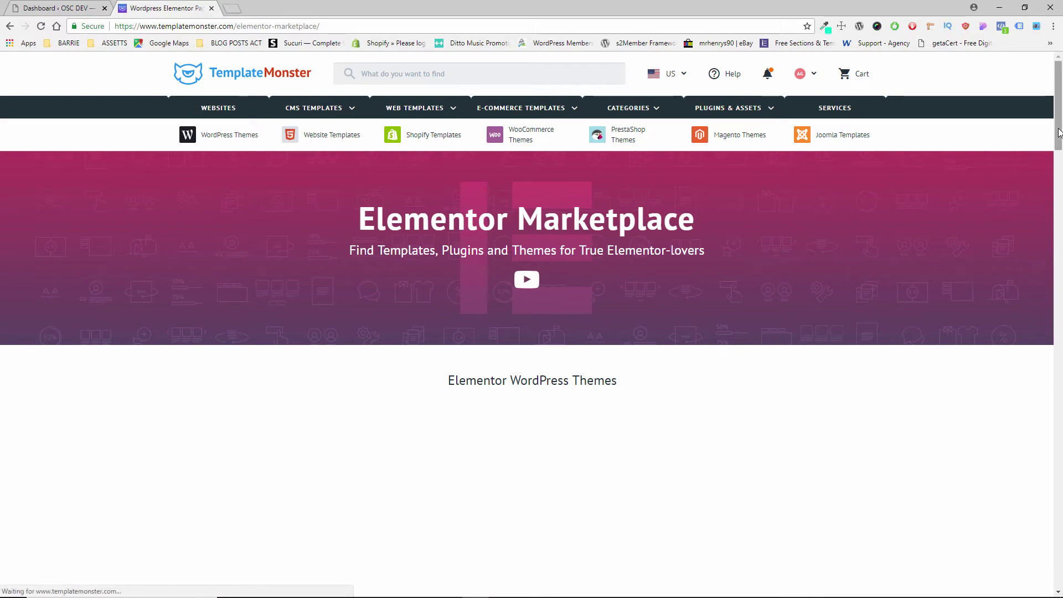
Step: Browse the Elementor Marketplace listings, jump back to the top, and bring up the account dropdown
left_click_drag(1060, 133, 1060, 206)
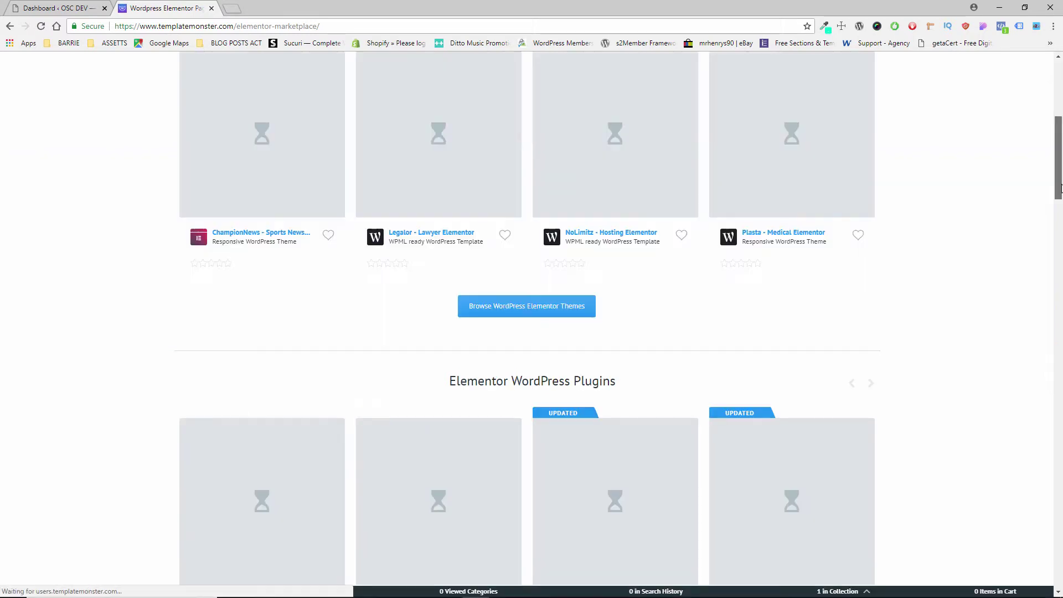
scroll(1060, 206, "down", 2)
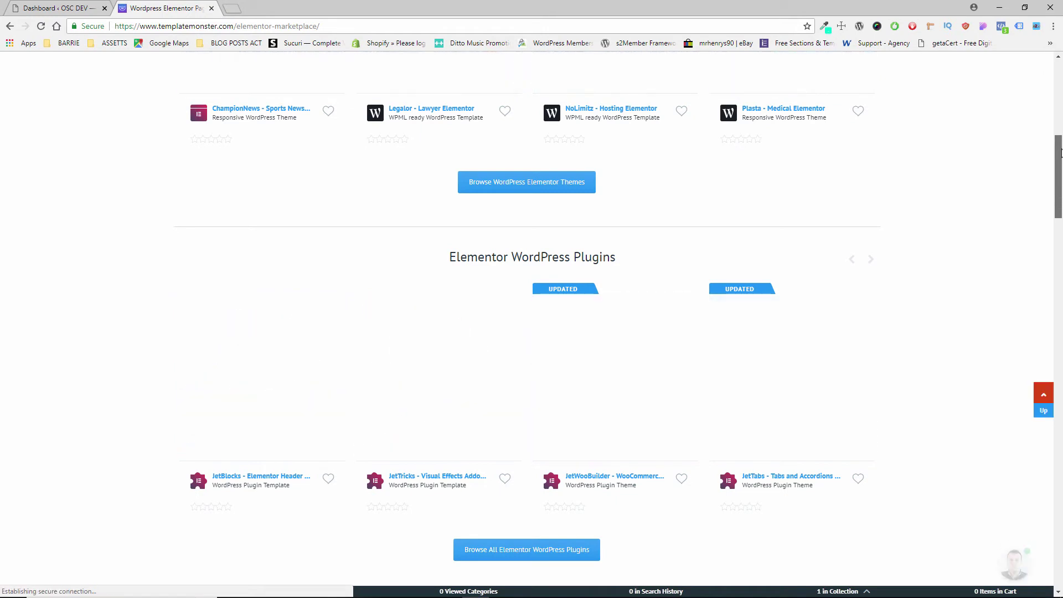
scroll(1060, 191, "up", 6)
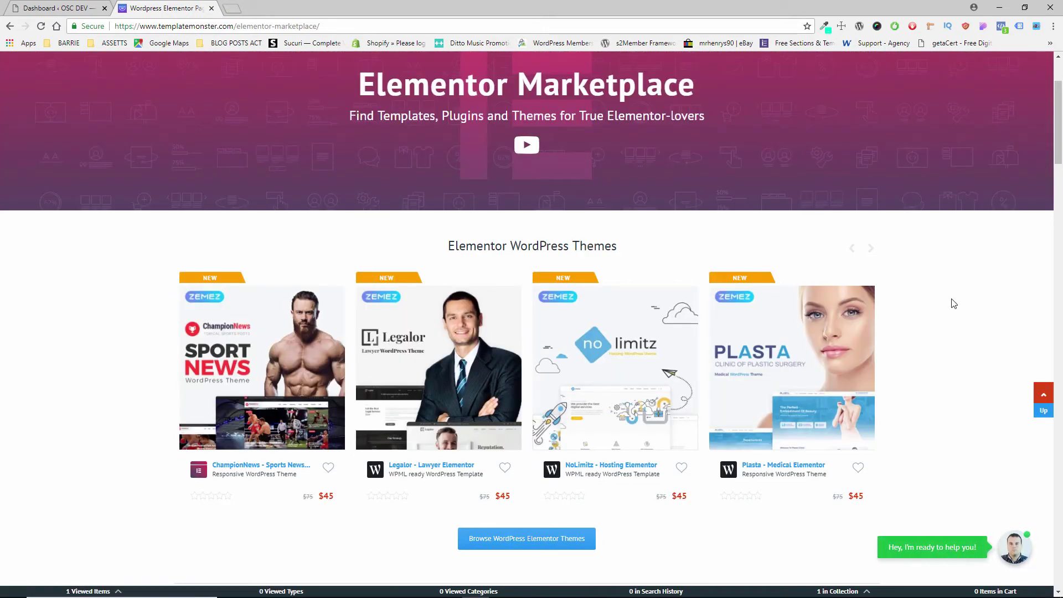
scroll(953, 303, "down", 6)
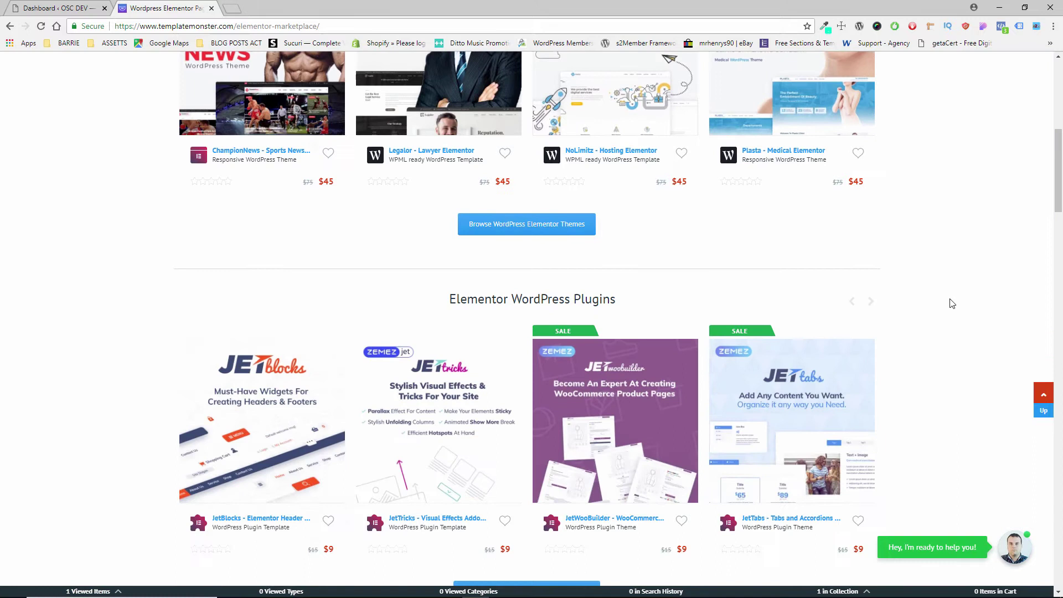
scroll(952, 303, "down", 19)
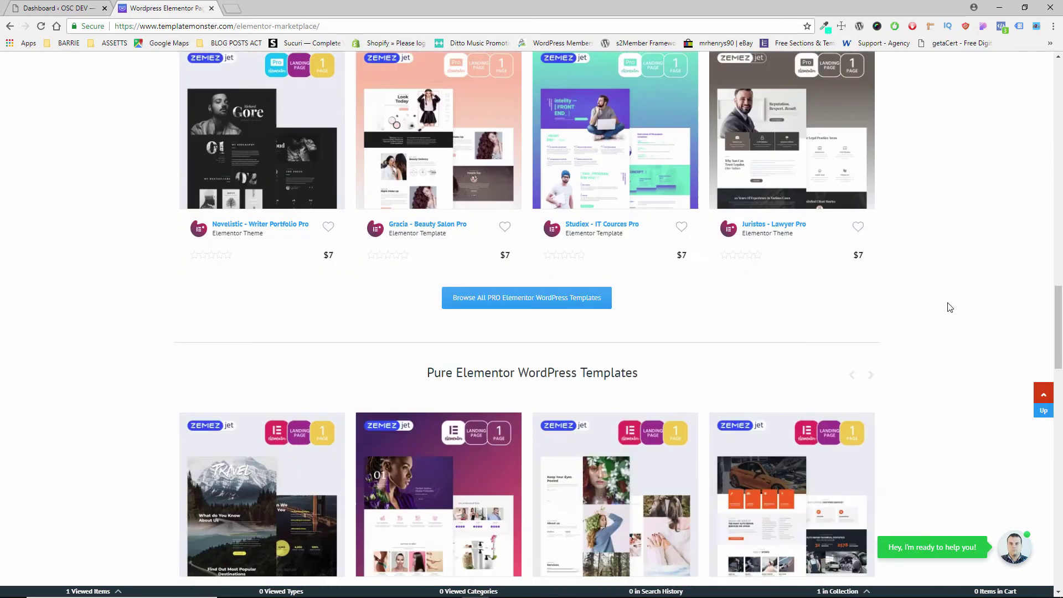
scroll(950, 307, "down", 13)
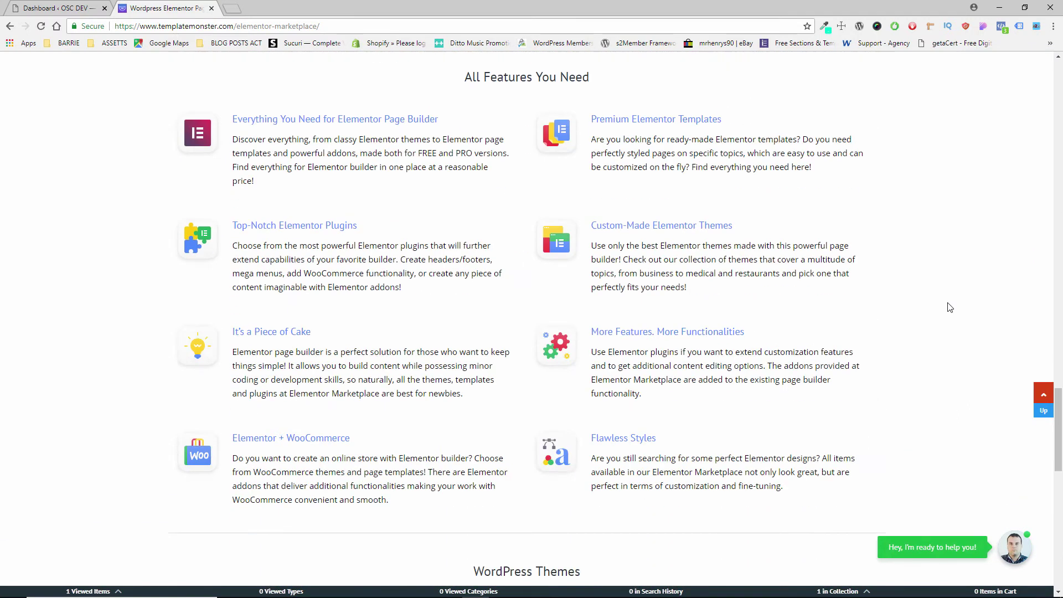
scroll(950, 308, "down", 14)
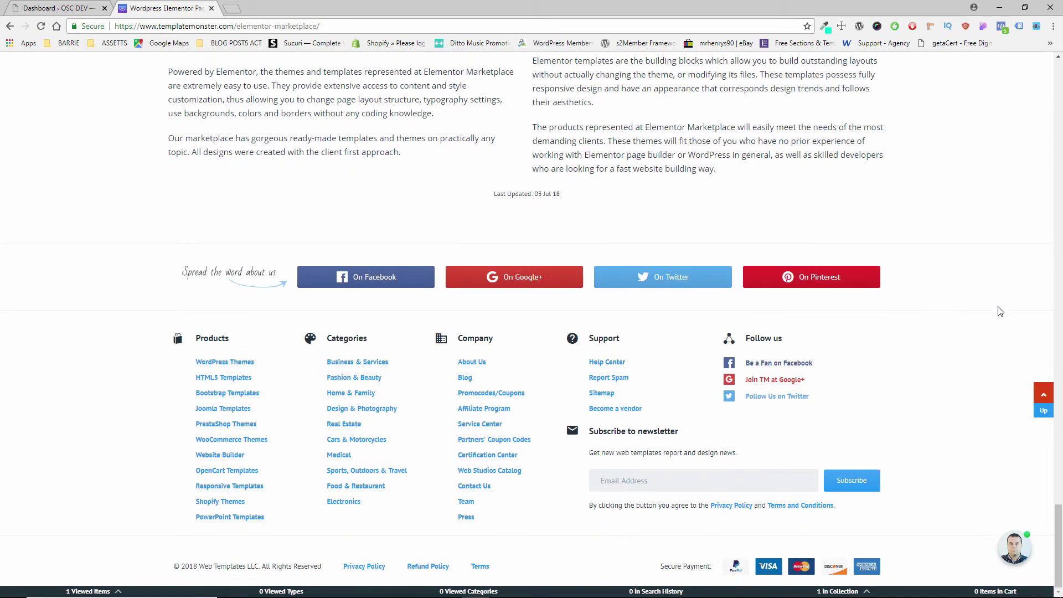
left_click_drag(1058, 532, 1059, 342)
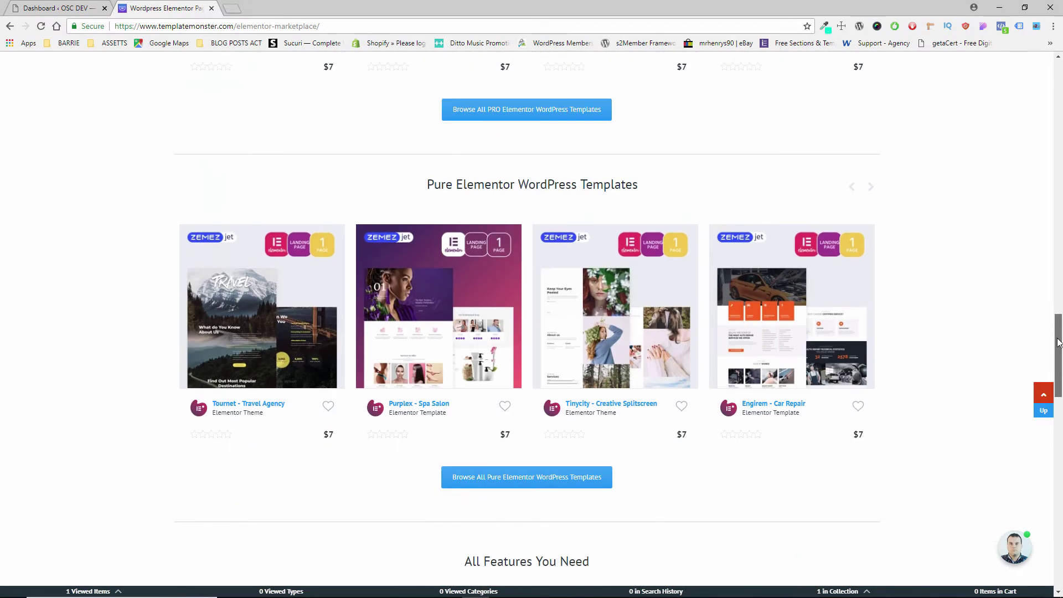
left_click(1043, 398)
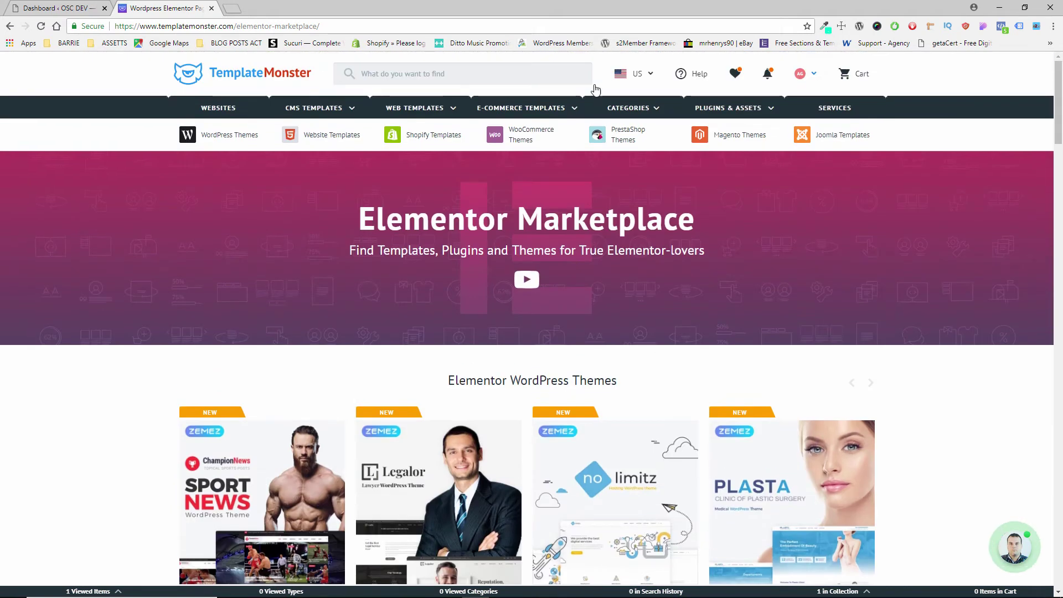
mouse_move(360, 111)
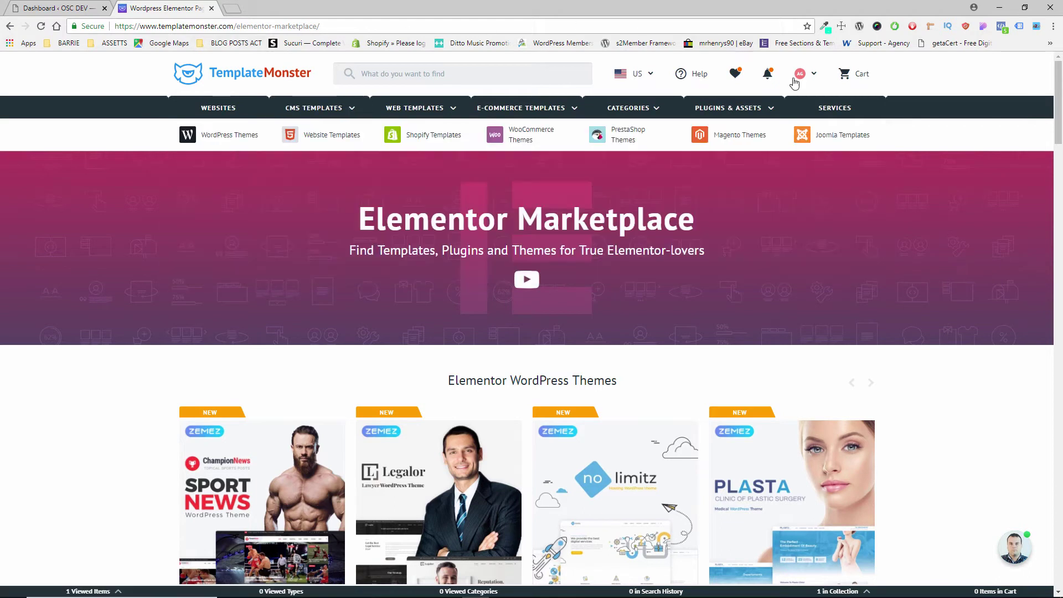
Step: From account Downloads, open the Imperion - Multipurpose Corporate WordPress Theme product page
mouse_move(819, 82)
left_click(789, 100)
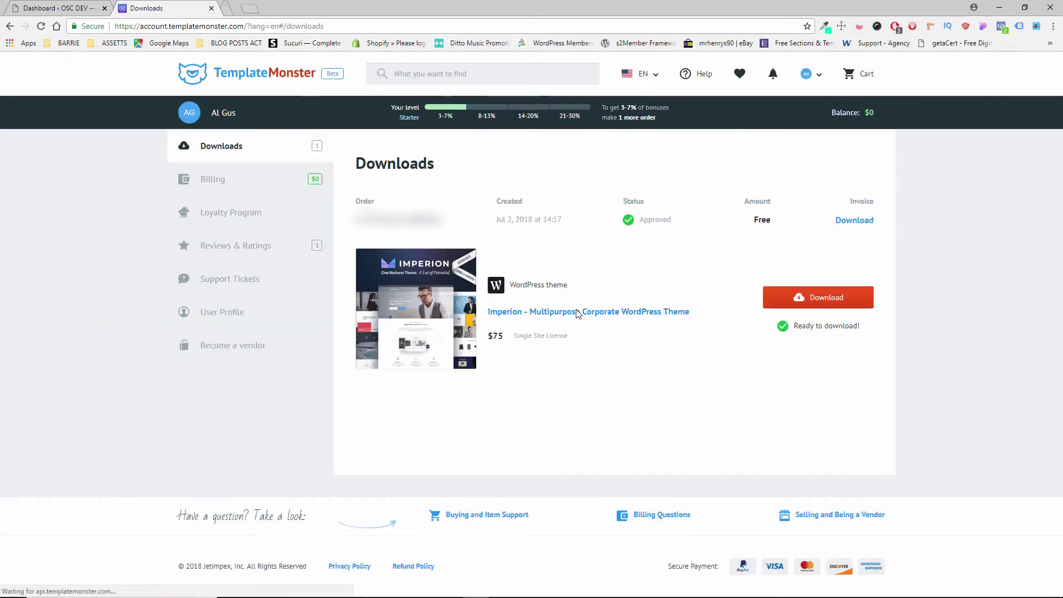
left_click(577, 314)
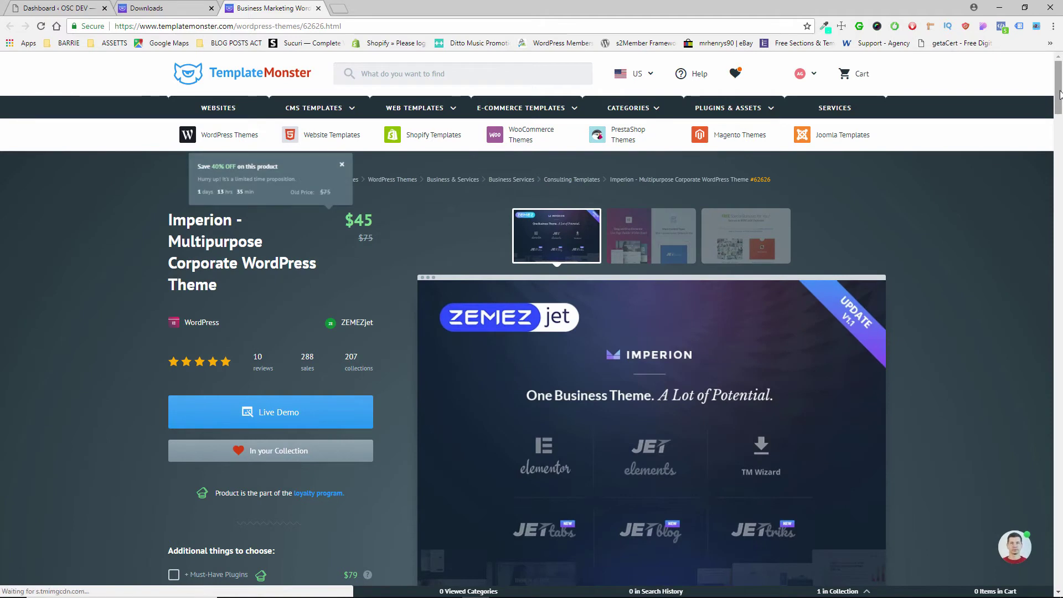
left_click_drag(1058, 87, 1051, 239)
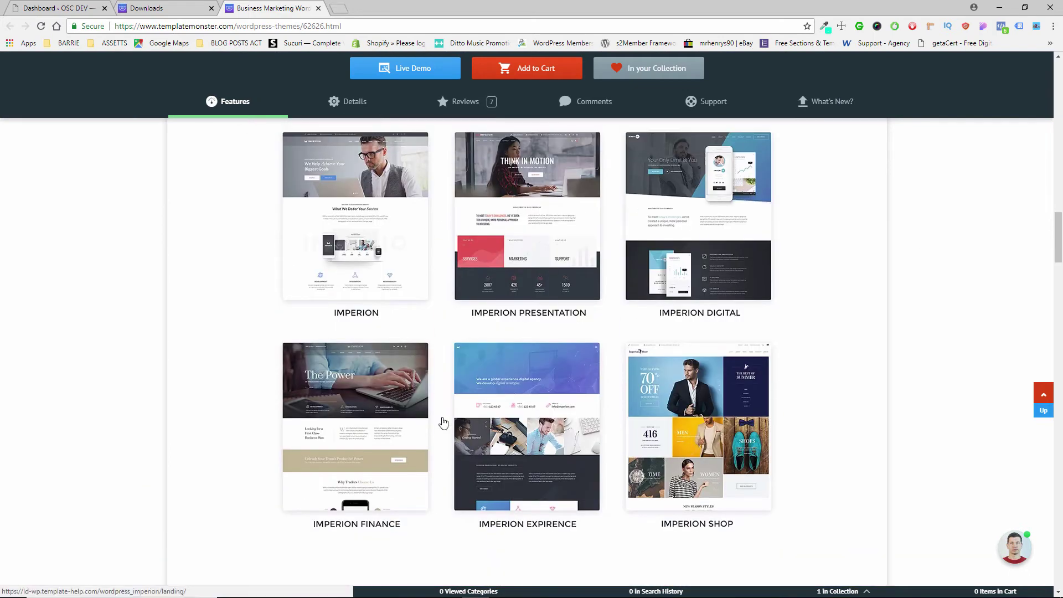
scroll(580, 434, "down", 15)
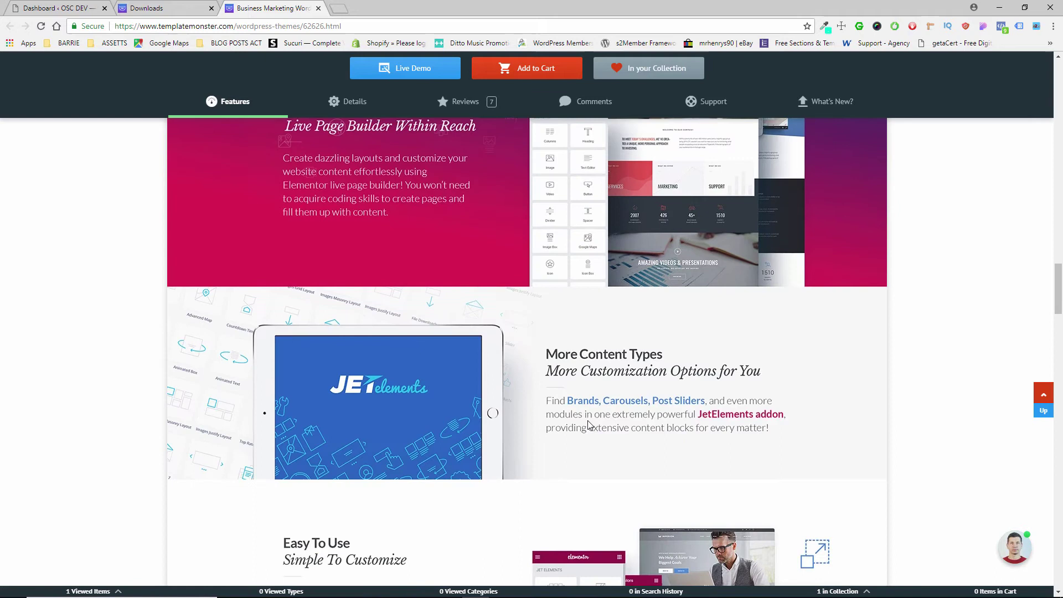
scroll(587, 422, "down", 10)
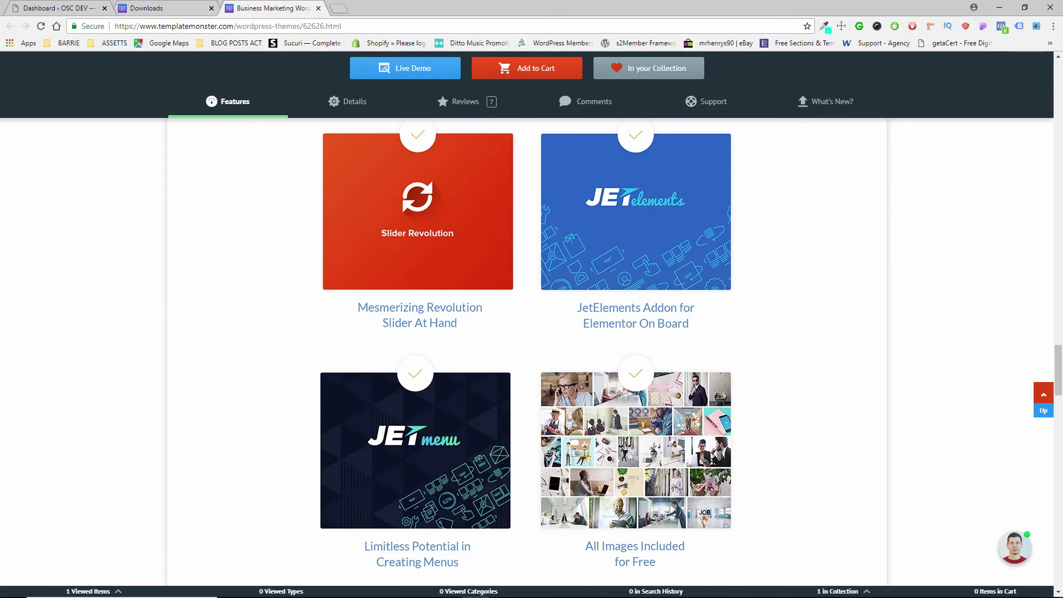
scroll(588, 424, "down", 2)
scroll(576, 407, "up", 4)
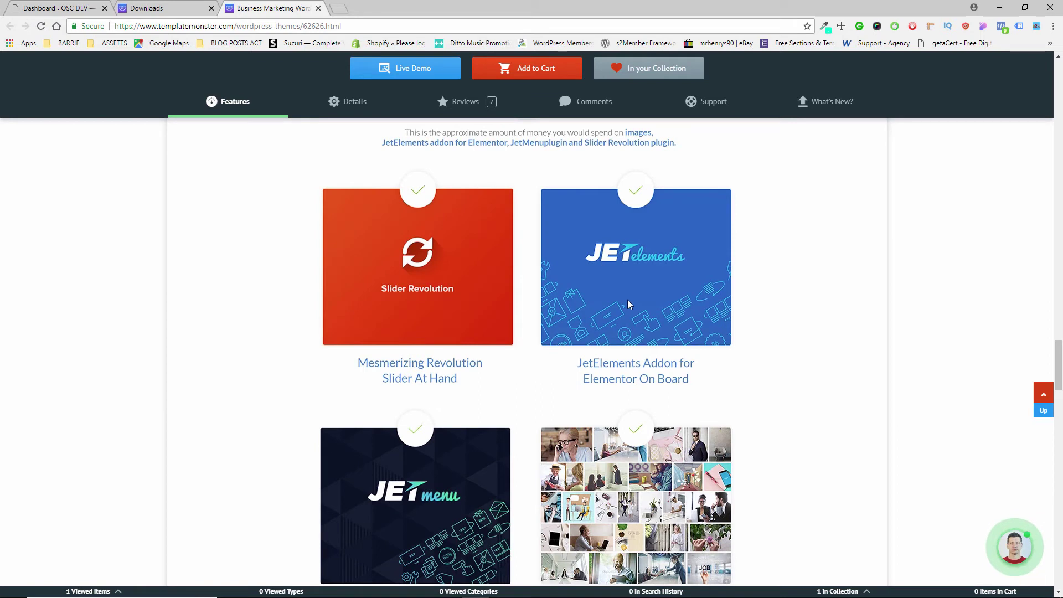
scroll(628, 303, "down", 10)
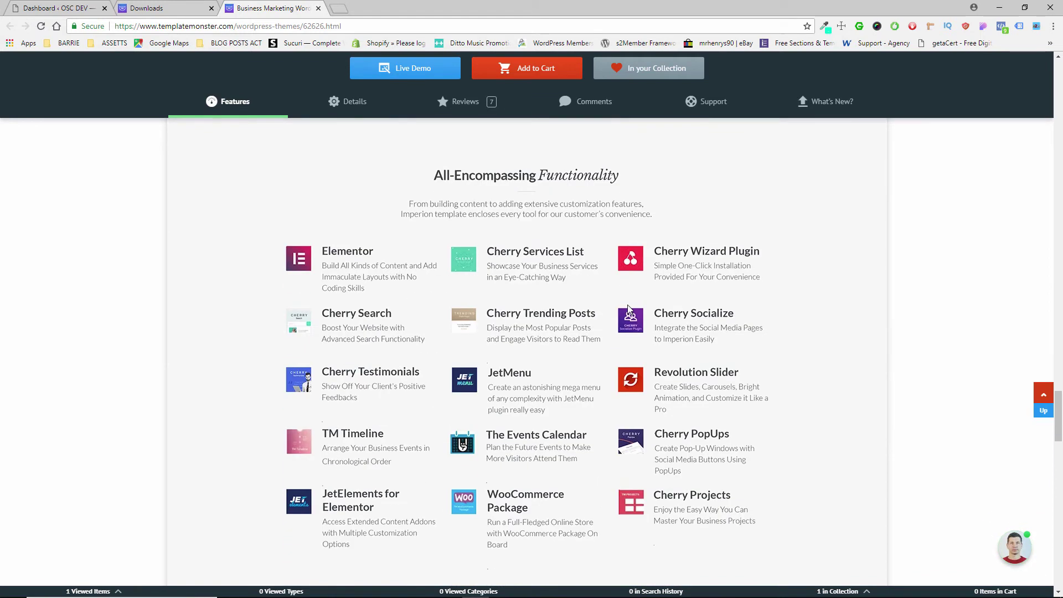
scroll(629, 308, "up", 4)
scroll(629, 309, "up", 3)
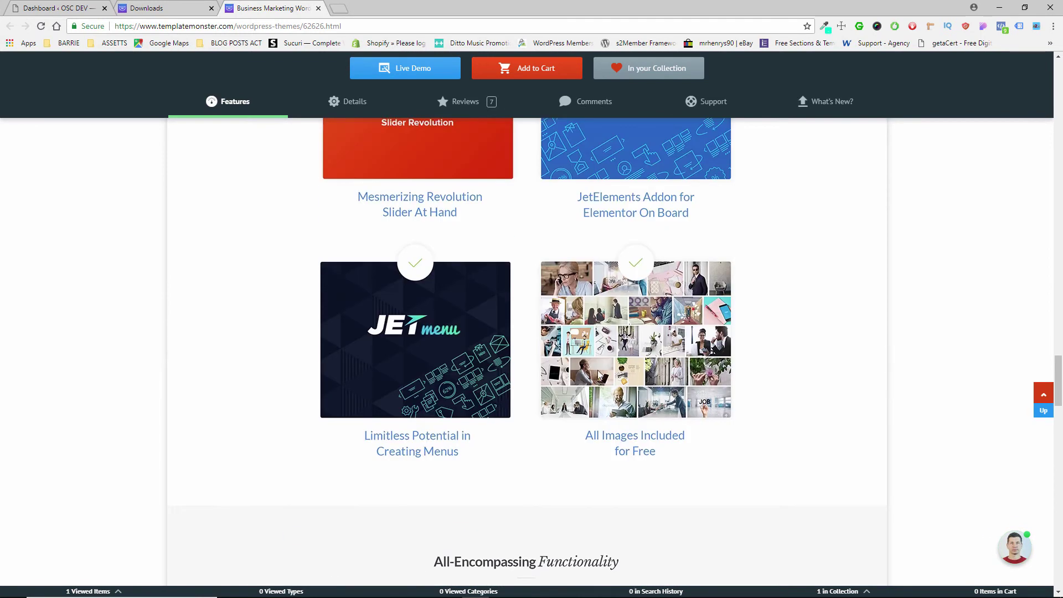
scroll(441, 374, "down", 10)
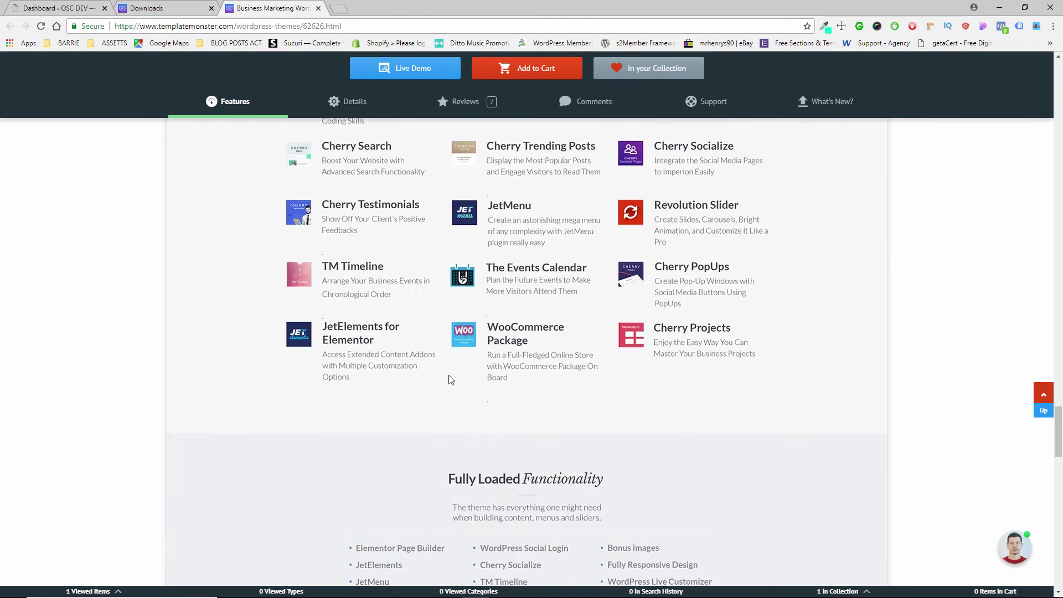
scroll(452, 379, "up", 3)
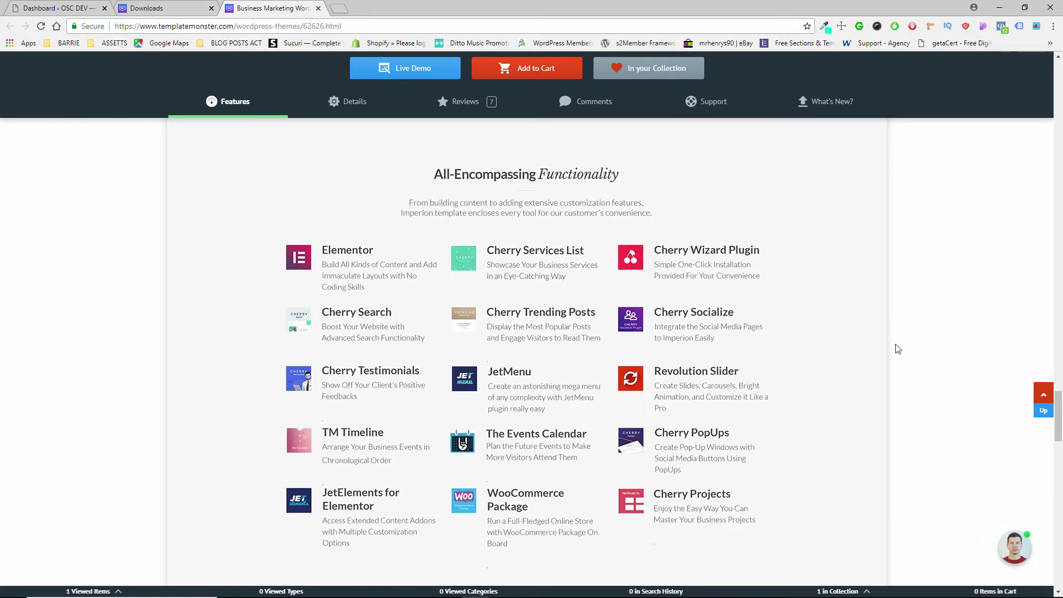
scroll(855, 335, "down", 2)
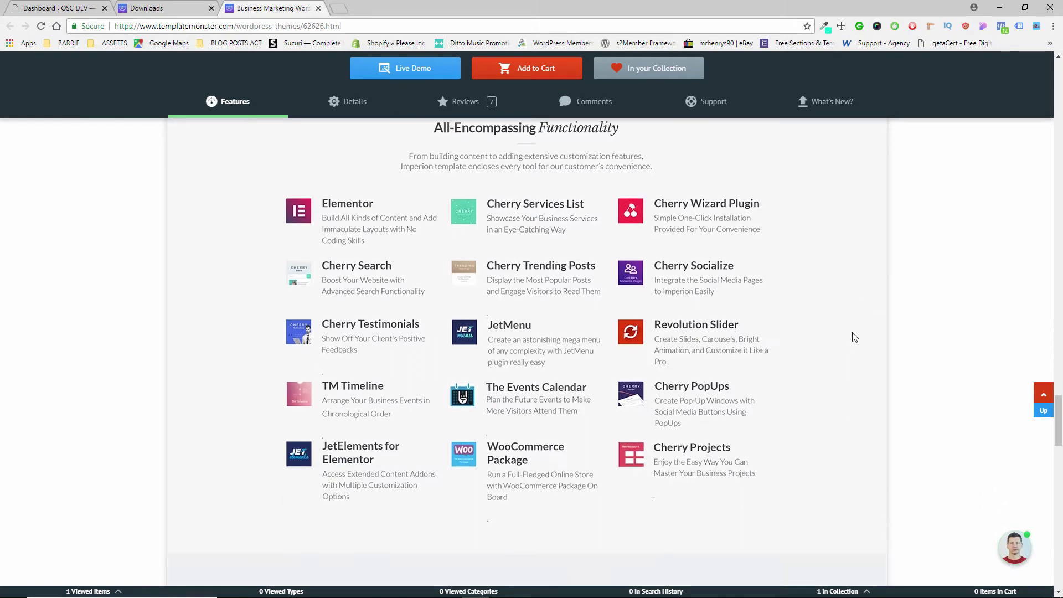
scroll(719, 299, "up", 2)
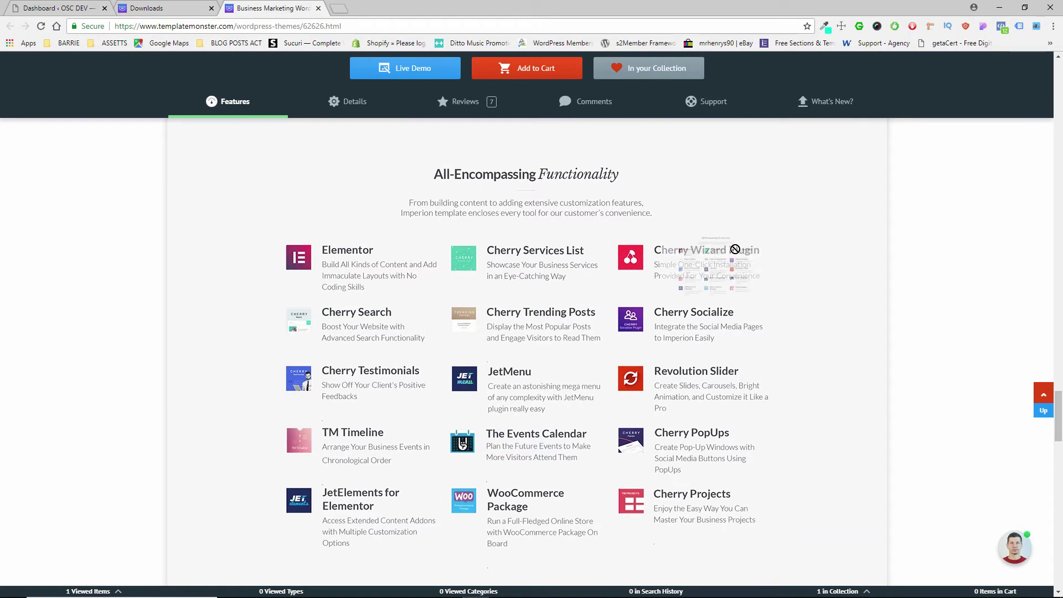
scroll(720, 288, "down", 12)
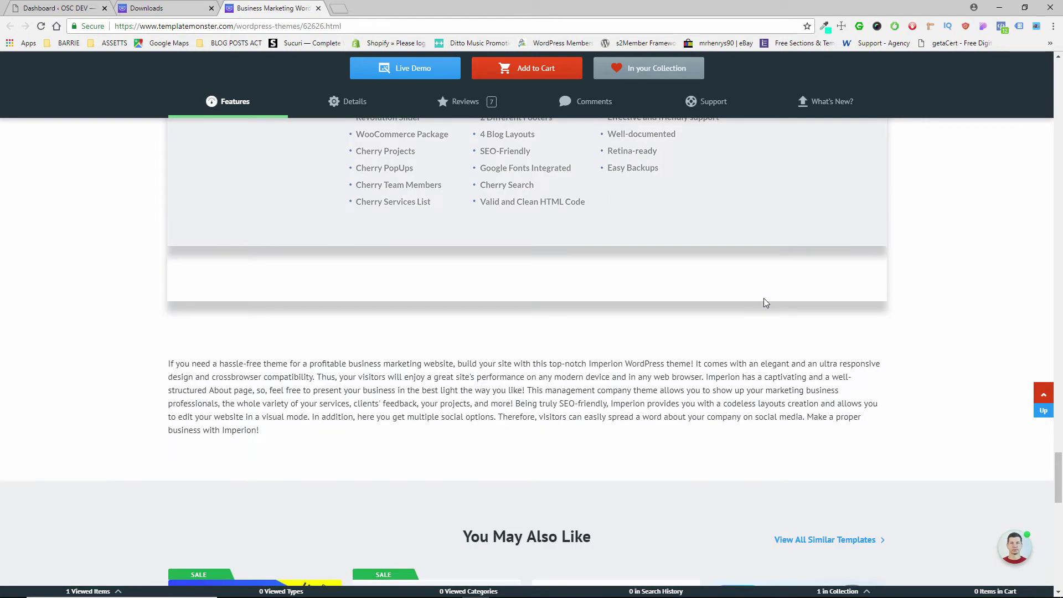
scroll(759, 286, "up", 15)
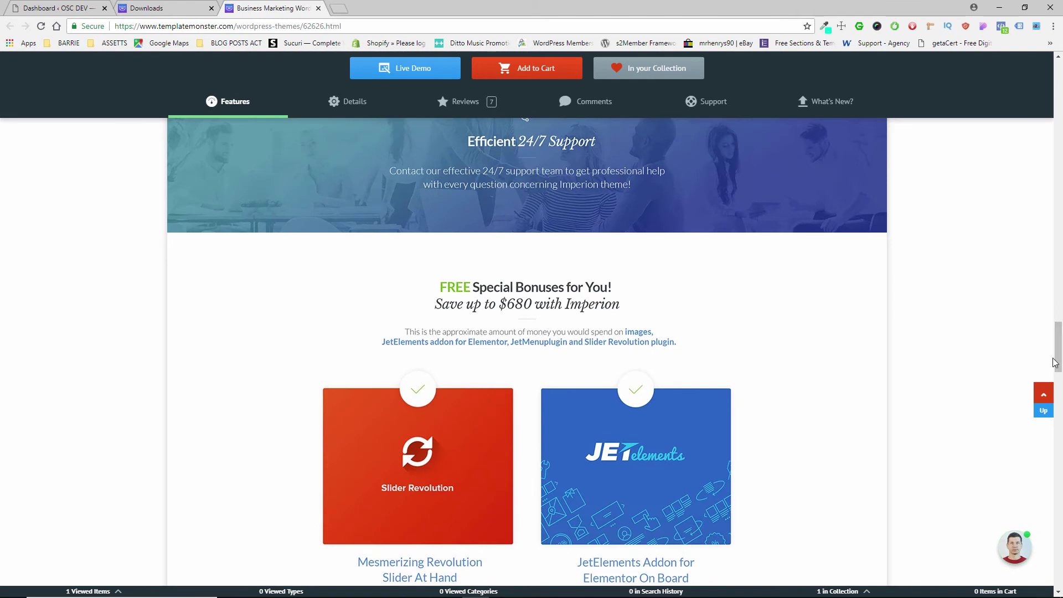
left_click_drag(1059, 364, 1050, 80)
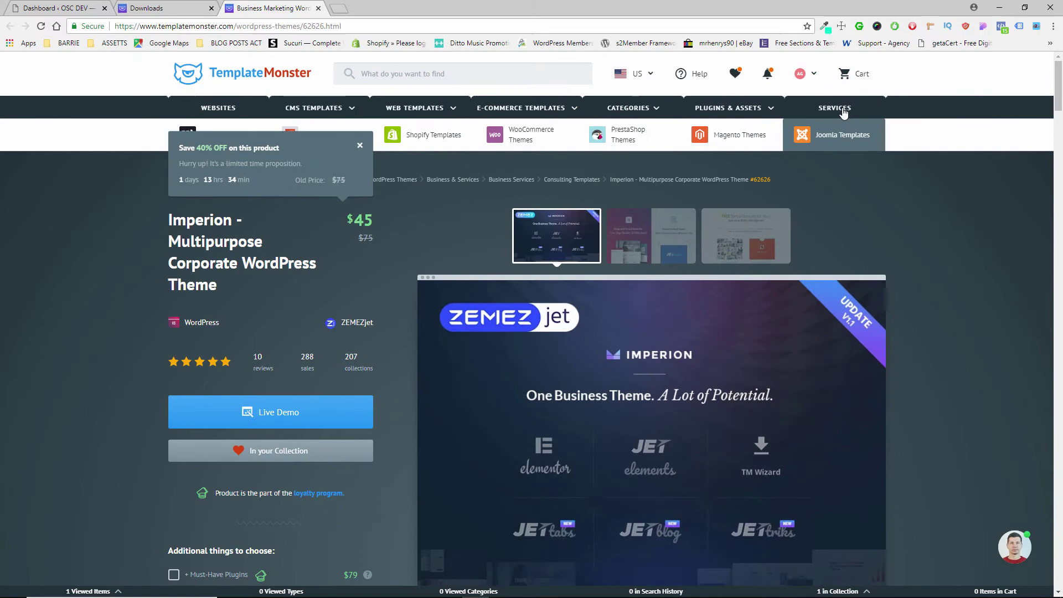
Step: Return to the account Downloads page and close the duplicate Downloads tab
left_click(814, 77)
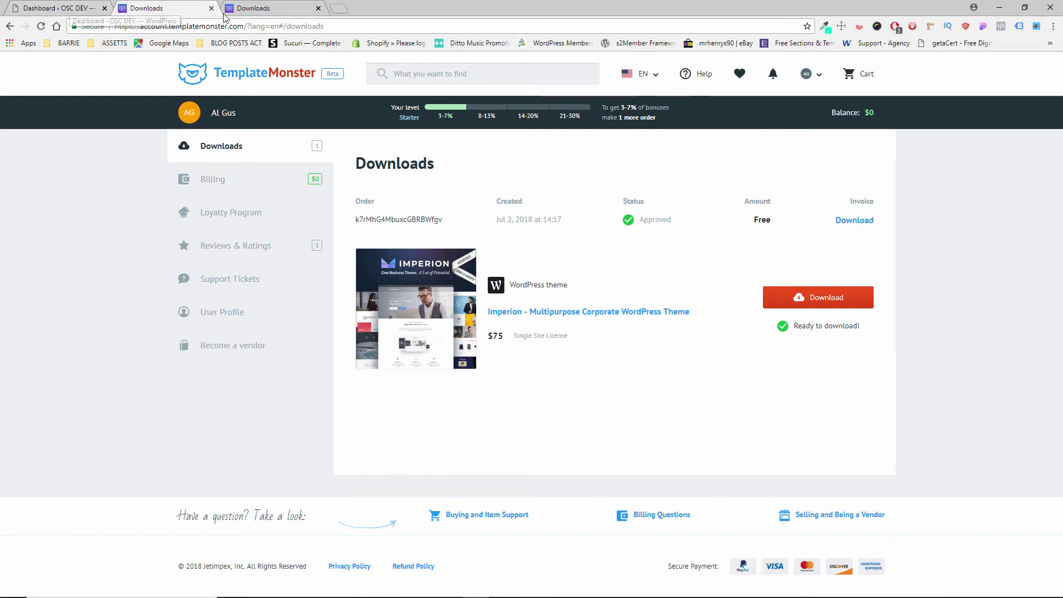
left_click(211, 8)
Step: Switch to the OSC DEV dashboard and go to Plugins > Add New
left_click(74, 8)
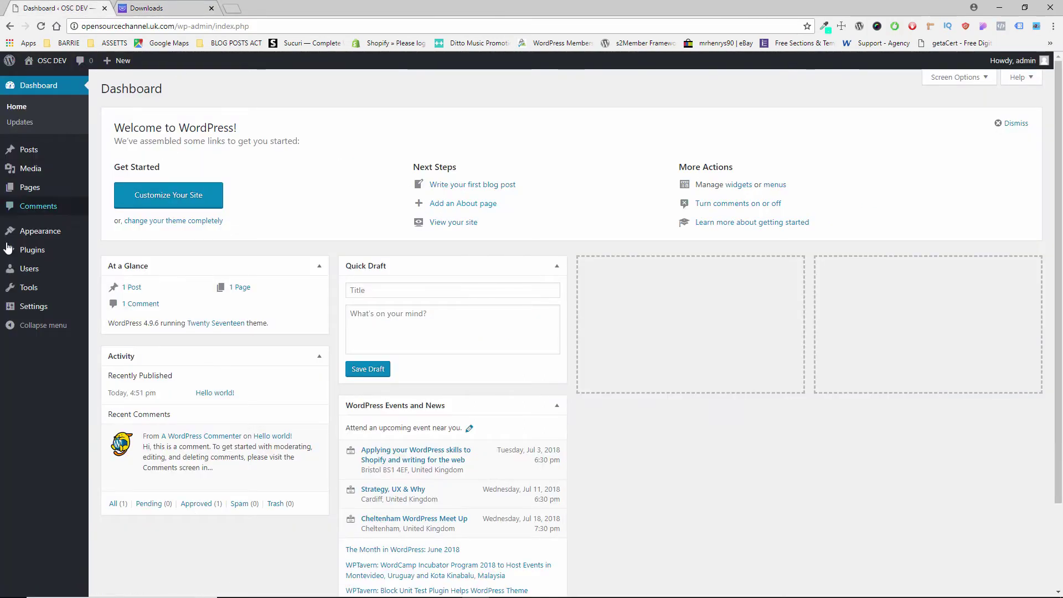
mouse_move(11, 251)
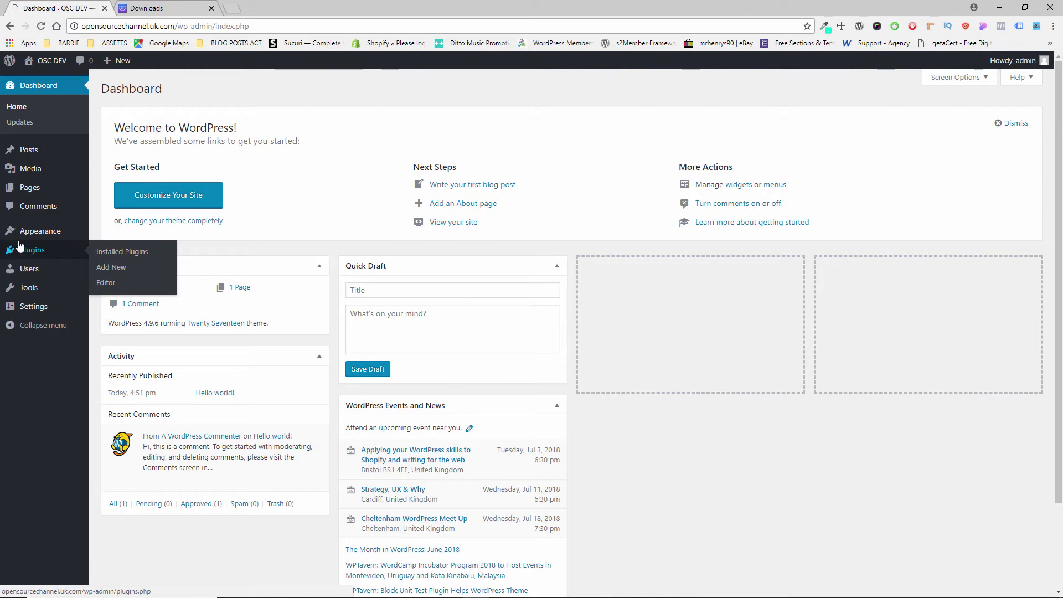
mouse_move(41, 235)
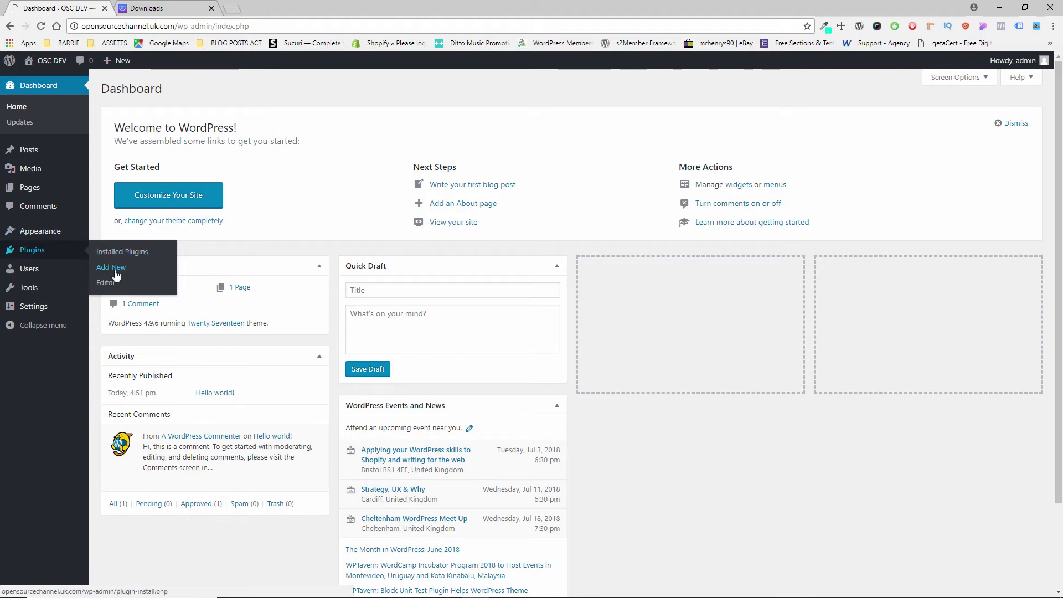
left_click(111, 268)
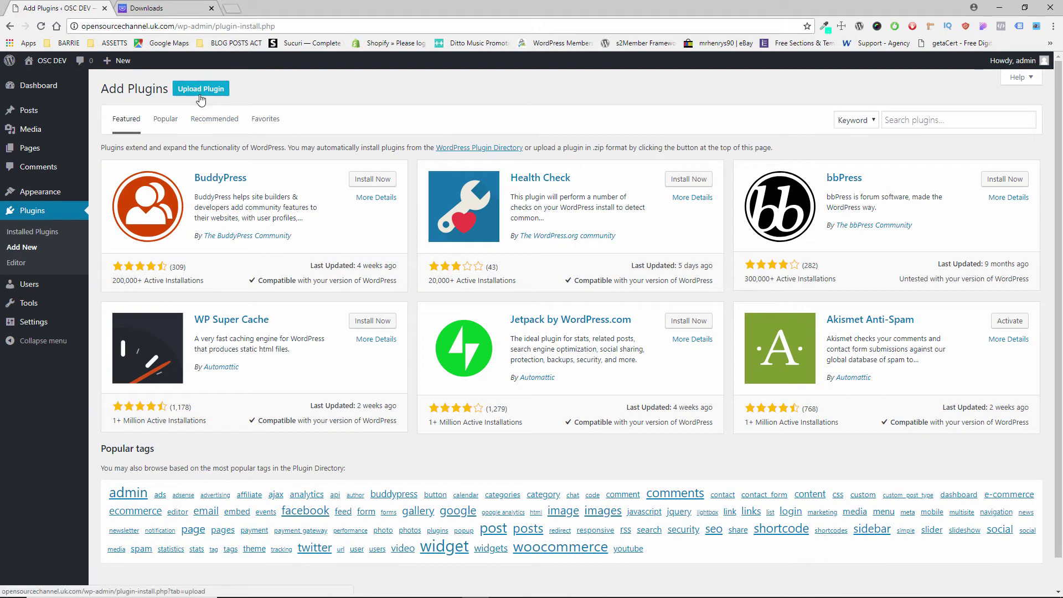
Step: Choose cherry-theme-wizard.zip from the TEMPLATE MONSTER folder in the Upload Plugin form
left_click(200, 91)
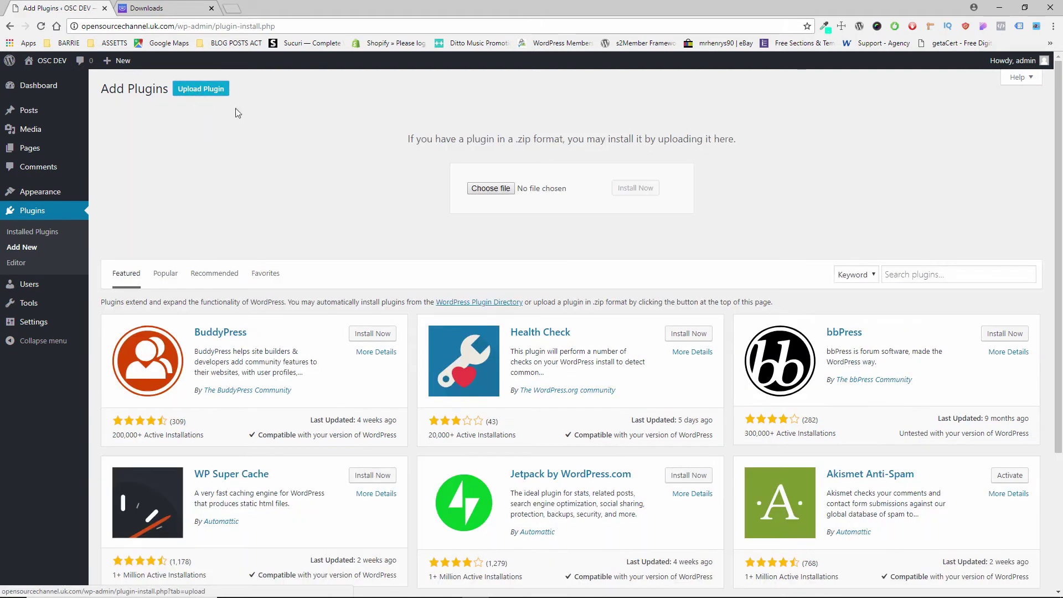
left_click(503, 190)
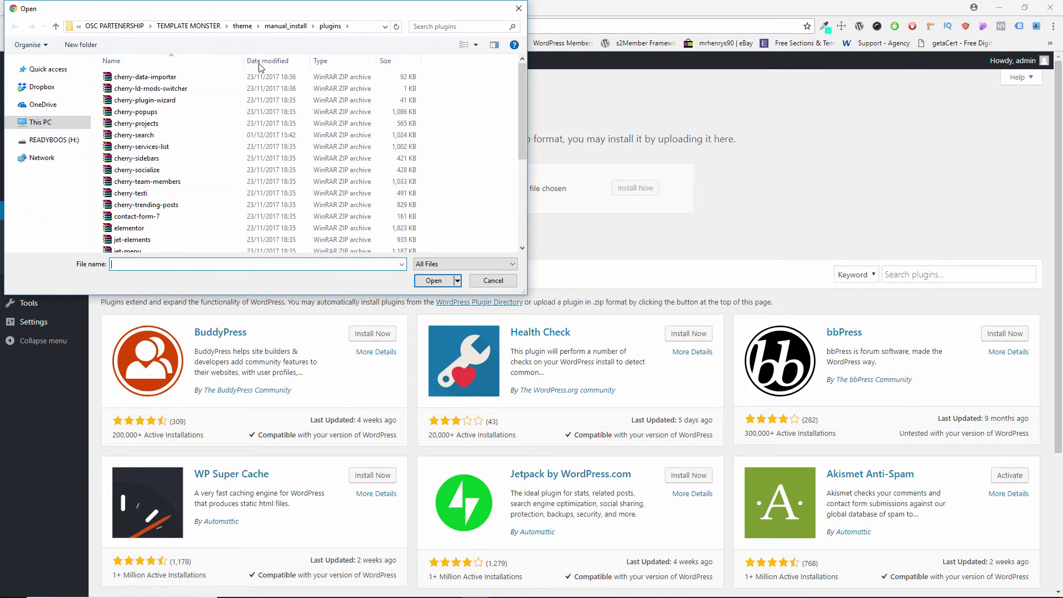
left_click(242, 27)
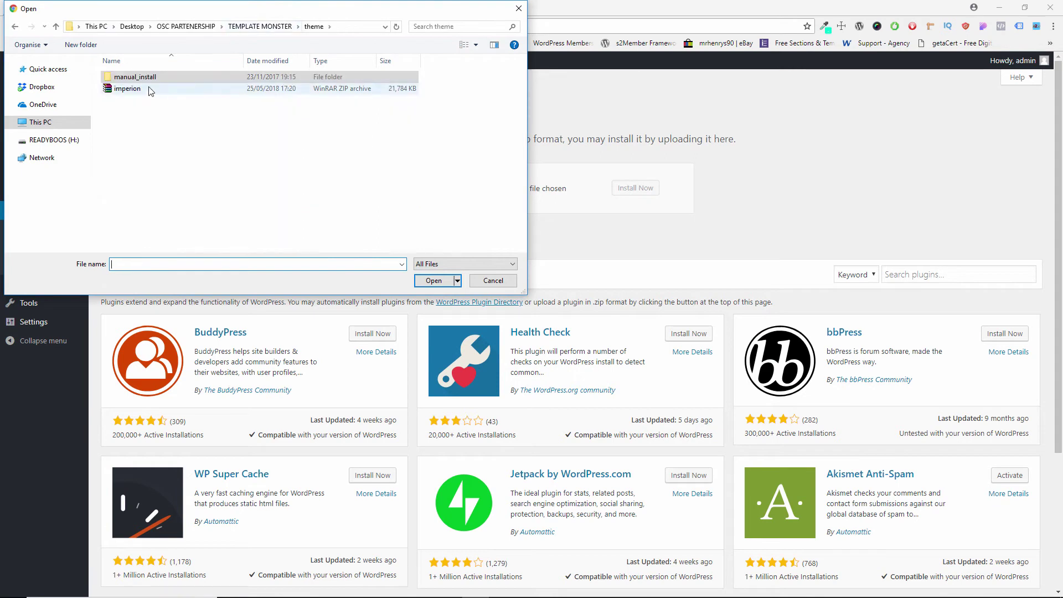
left_click(205, 30)
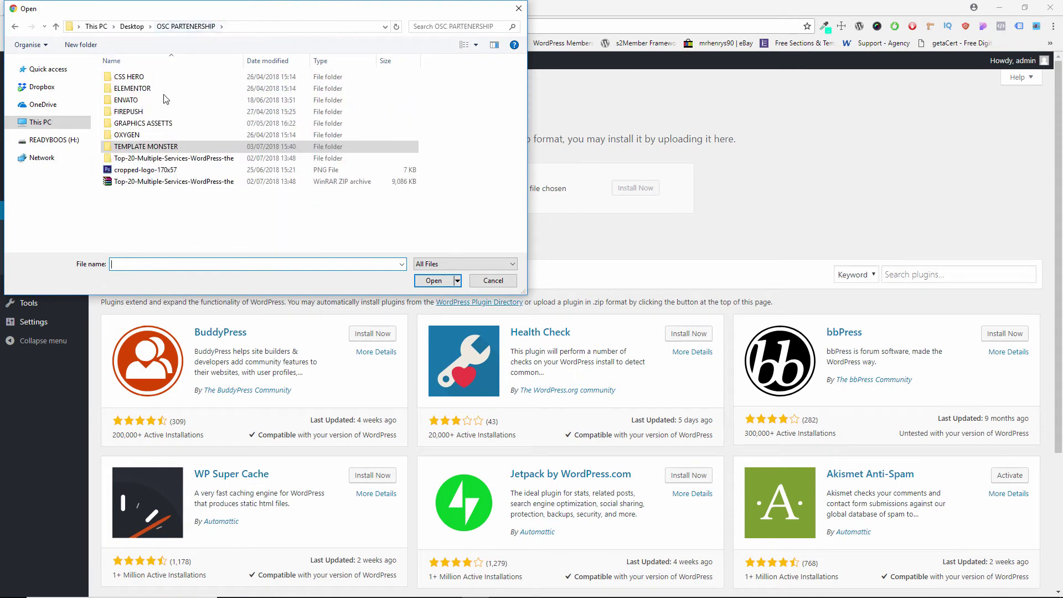
double_click(155, 146)
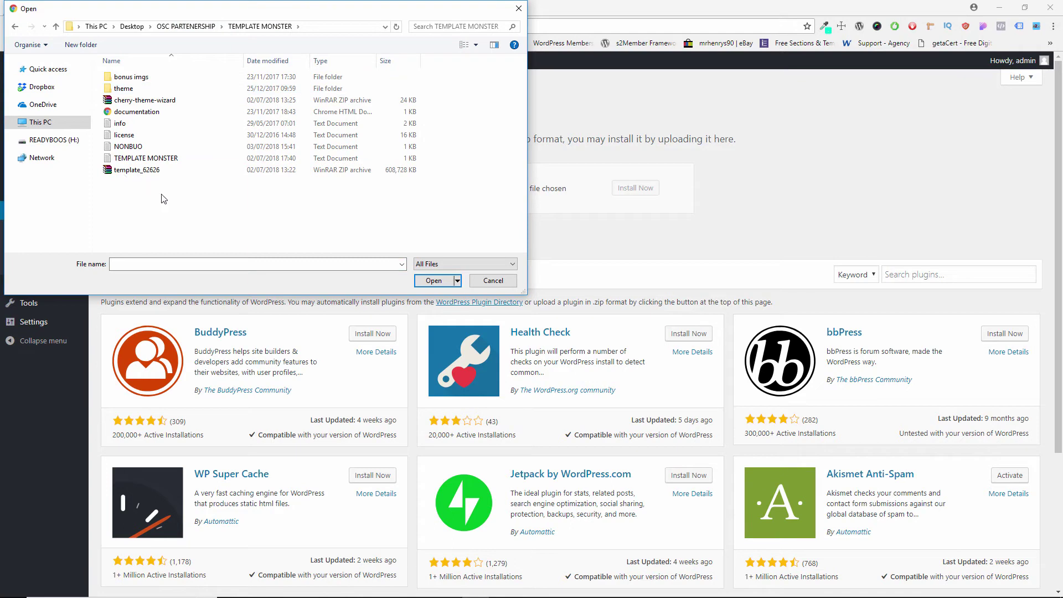
left_click_drag(240, 17, 334, 95)
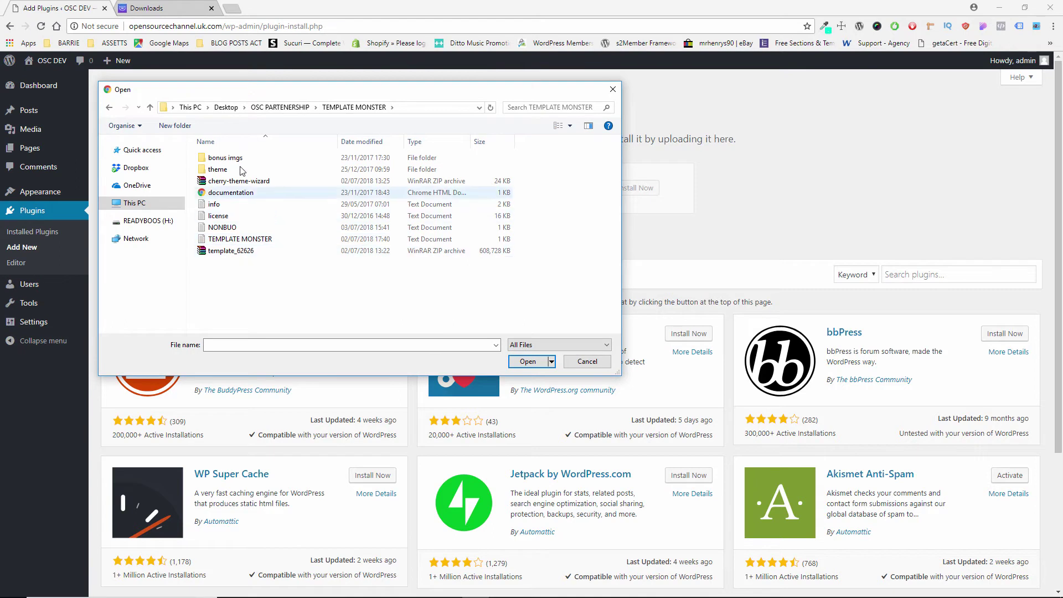
left_click(244, 254)
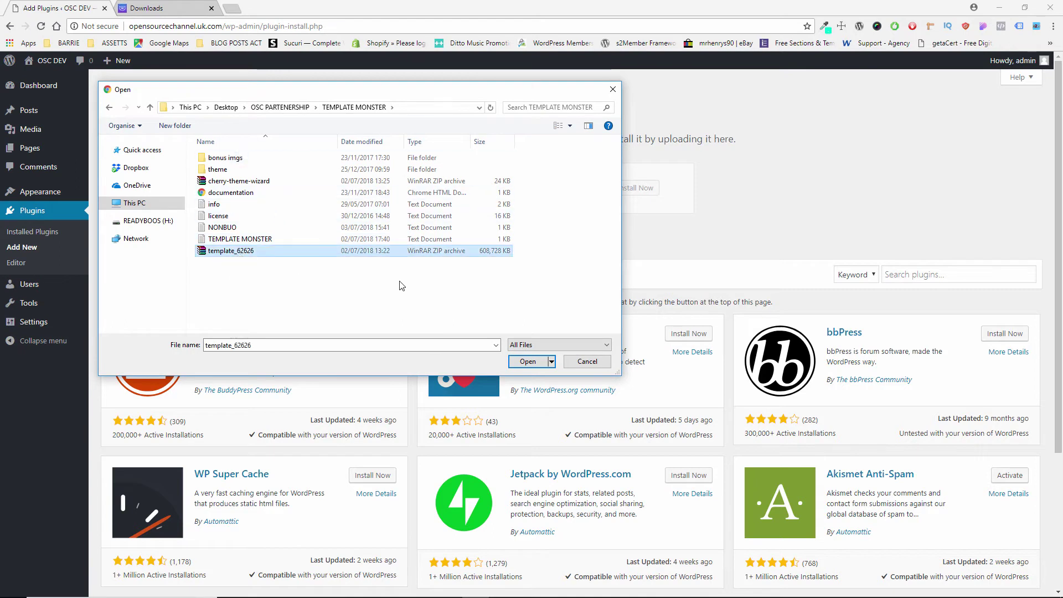
left_click(262, 184)
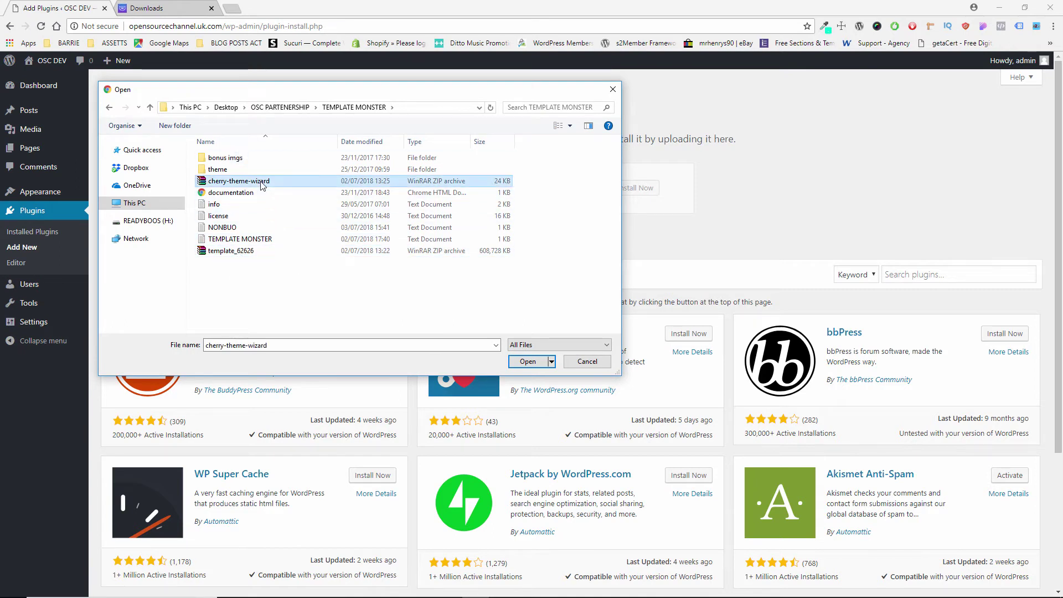
double_click(256, 184)
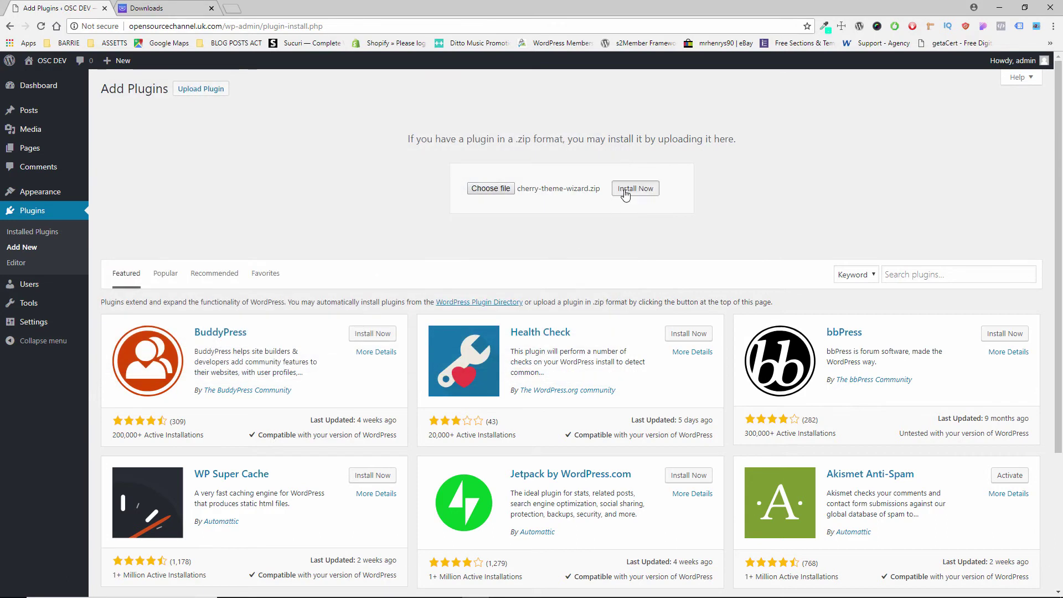
Step: Install and activate cherry-theme-wizard, then place the cursor in the Template ID field
left_click(626, 193)
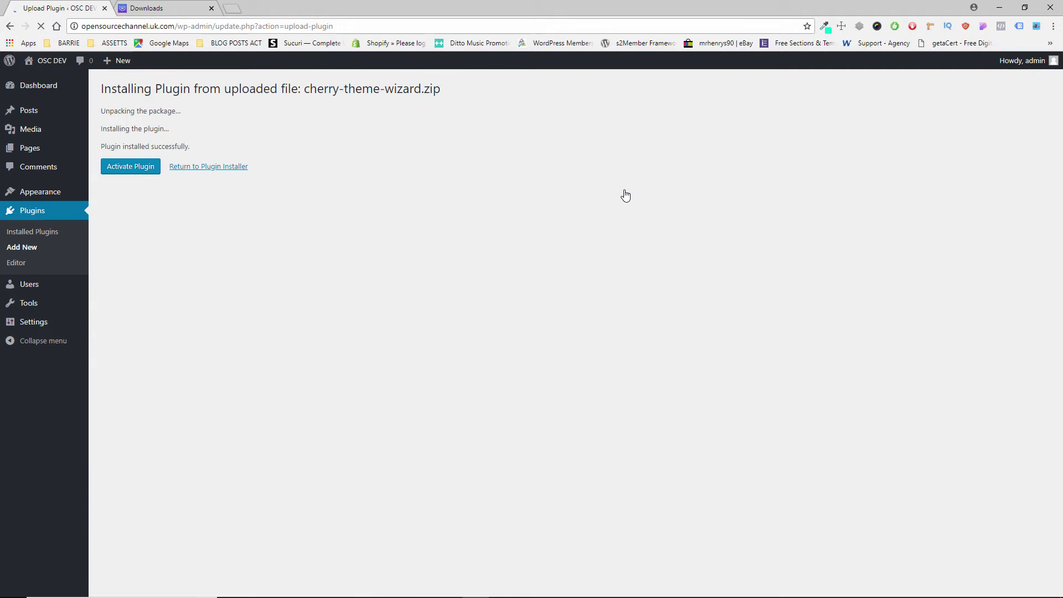
left_click(124, 167)
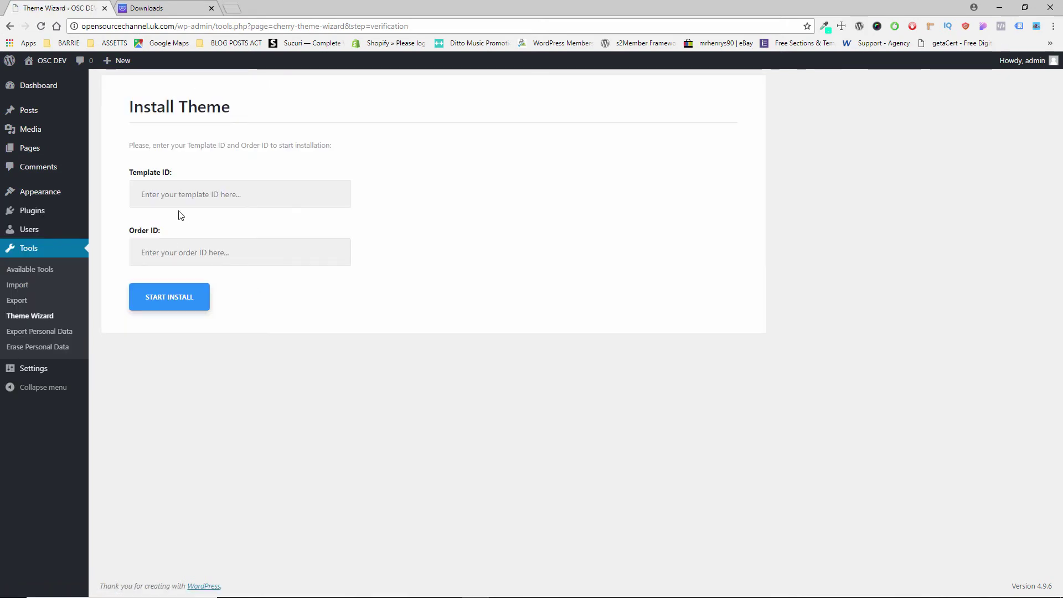
left_click(202, 189)
Step: Copy template ID 62626 from the Imperion product page's address
left_click(164, 9)
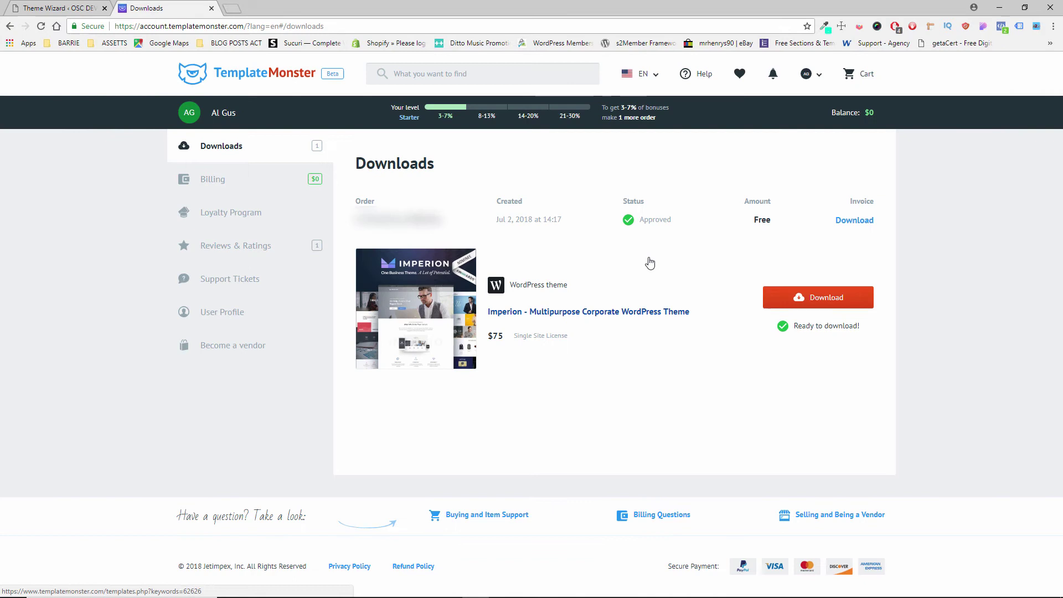
left_click(587, 318)
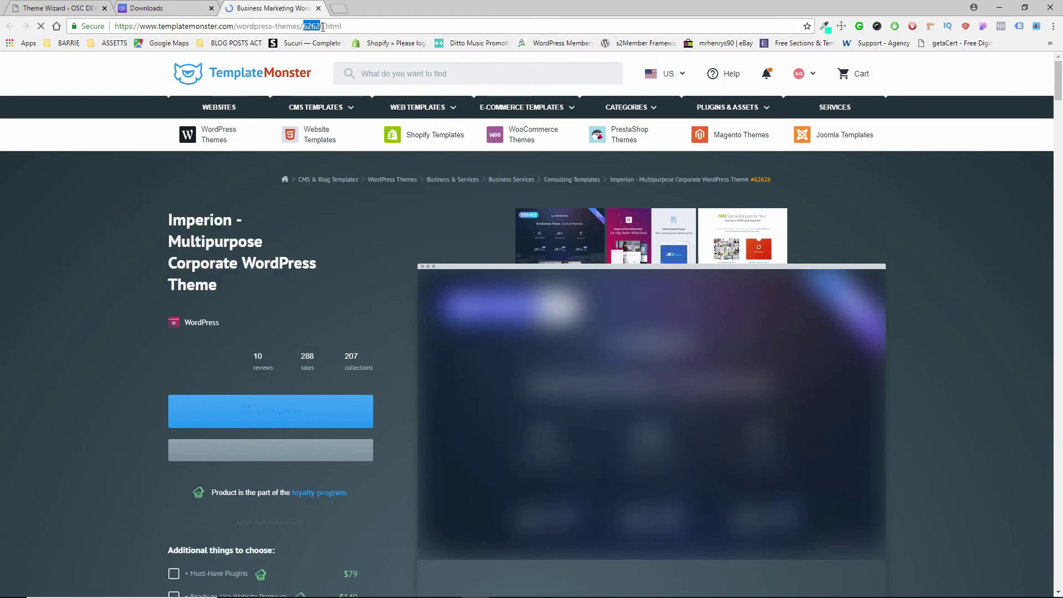
left_click_drag(303, 26, 326, 26)
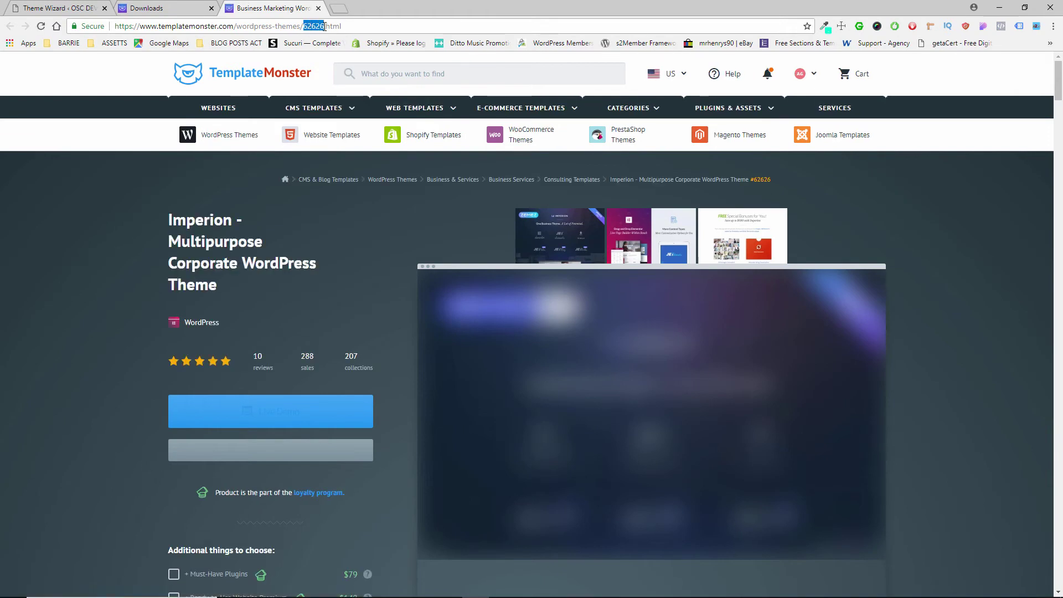
right_click(325, 26)
left_click(340, 63)
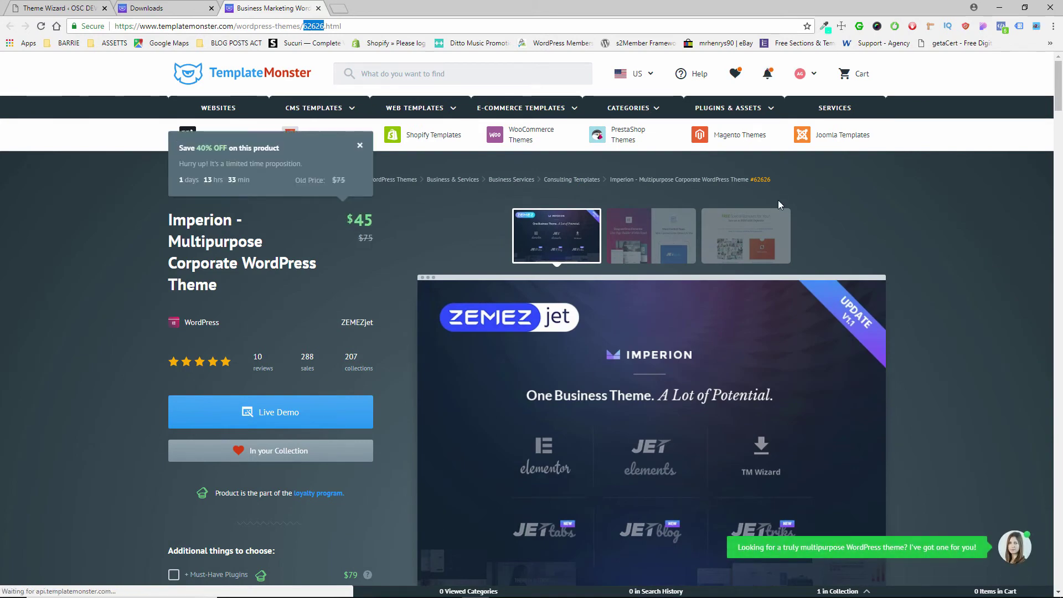
left_click(775, 180)
left_click_drag(766, 187, 756, 179)
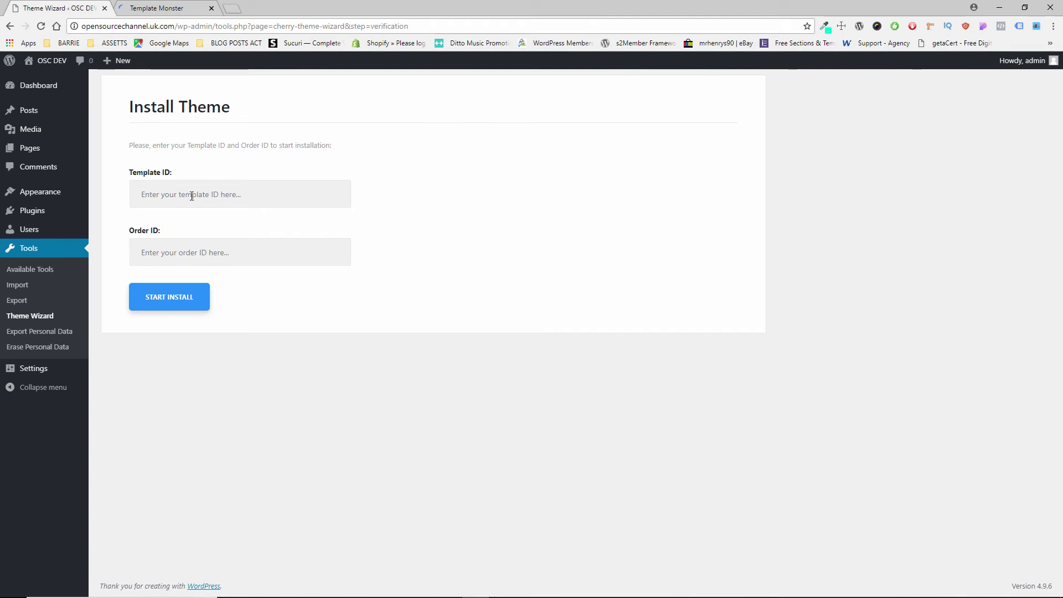
Step: Paste 62626 into Template ID, then copy the Imperion order number into Order ID
right_click(190, 195)
left_click(221, 261)
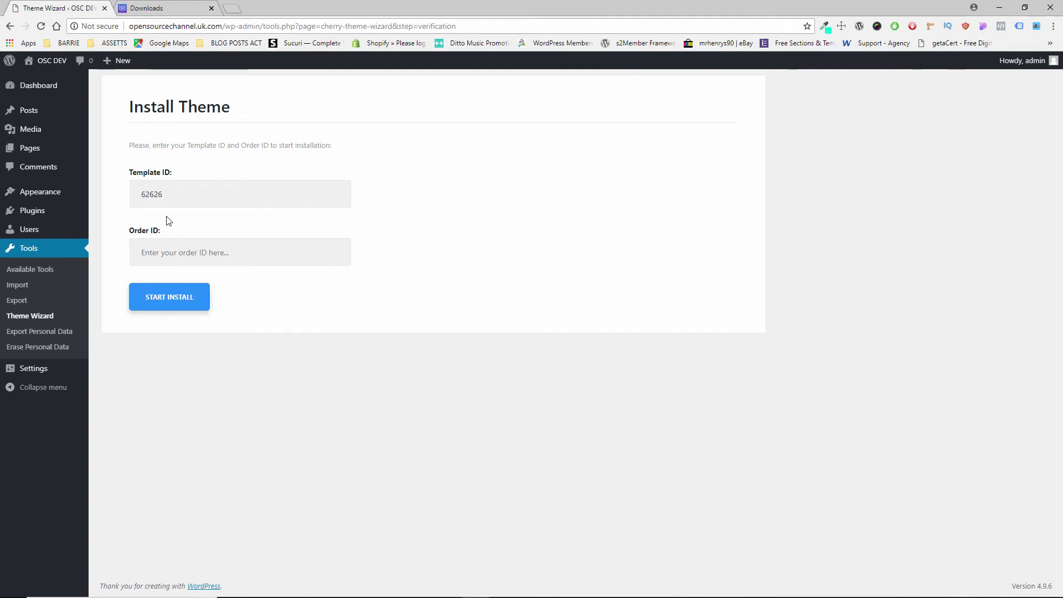
left_click(136, 13)
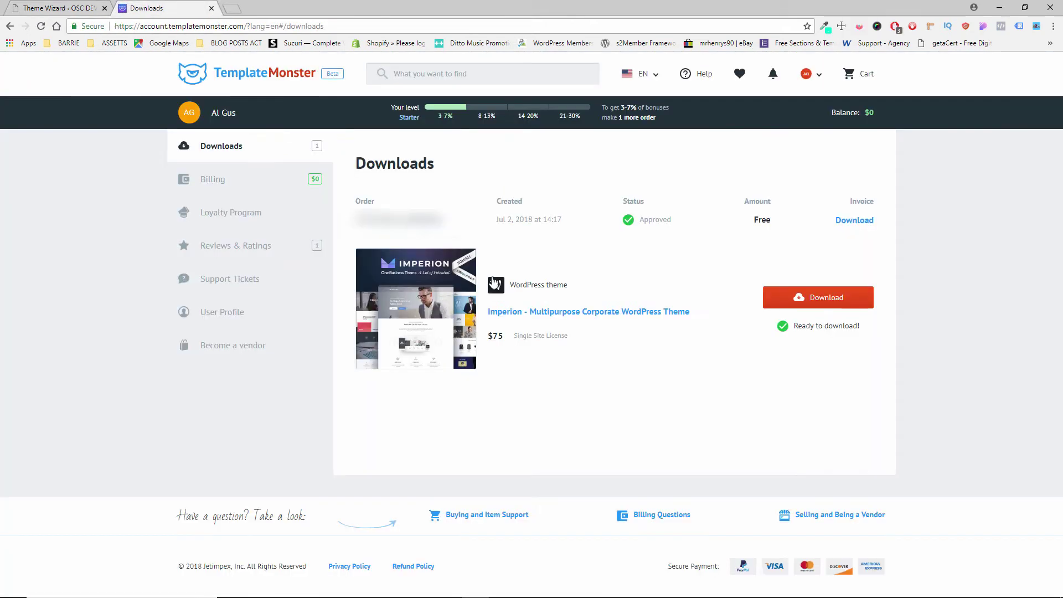
left_click_drag(355, 219, 446, 219)
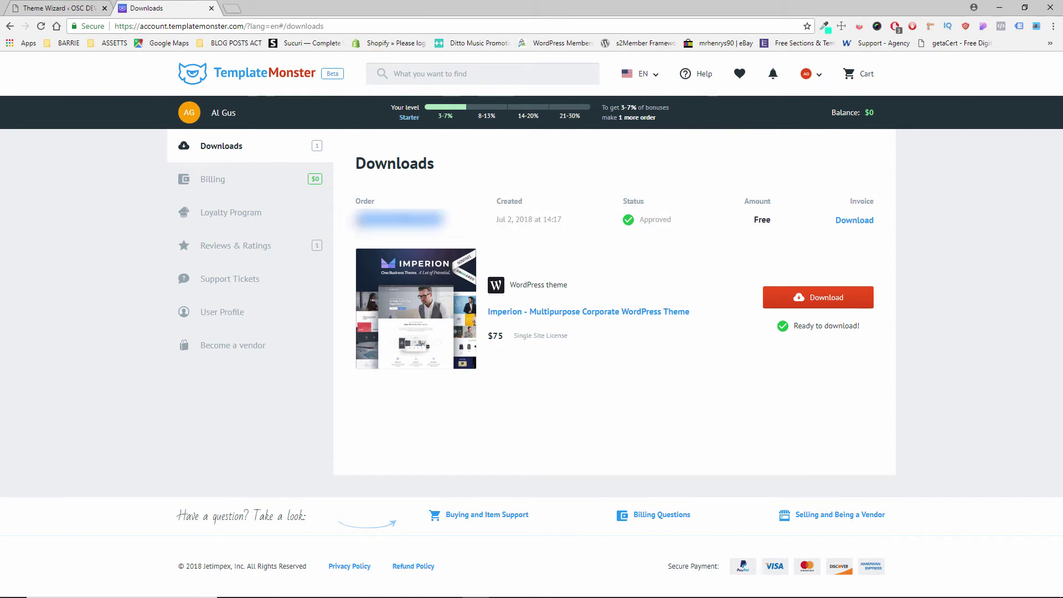
right_click(364, 221)
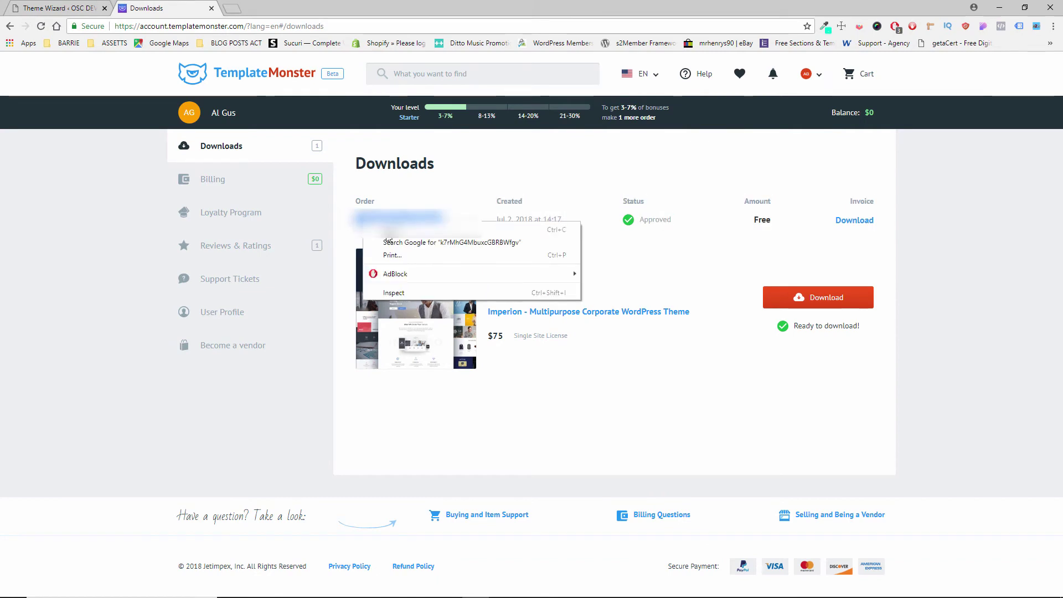
left_click(396, 238)
left_click(55, 8)
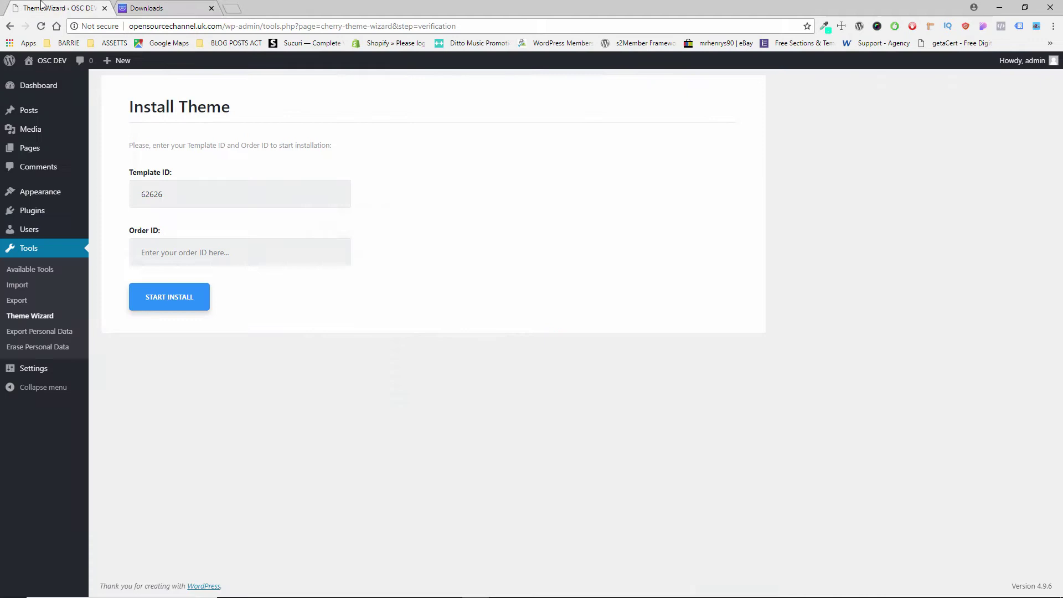
right_click(177, 247)
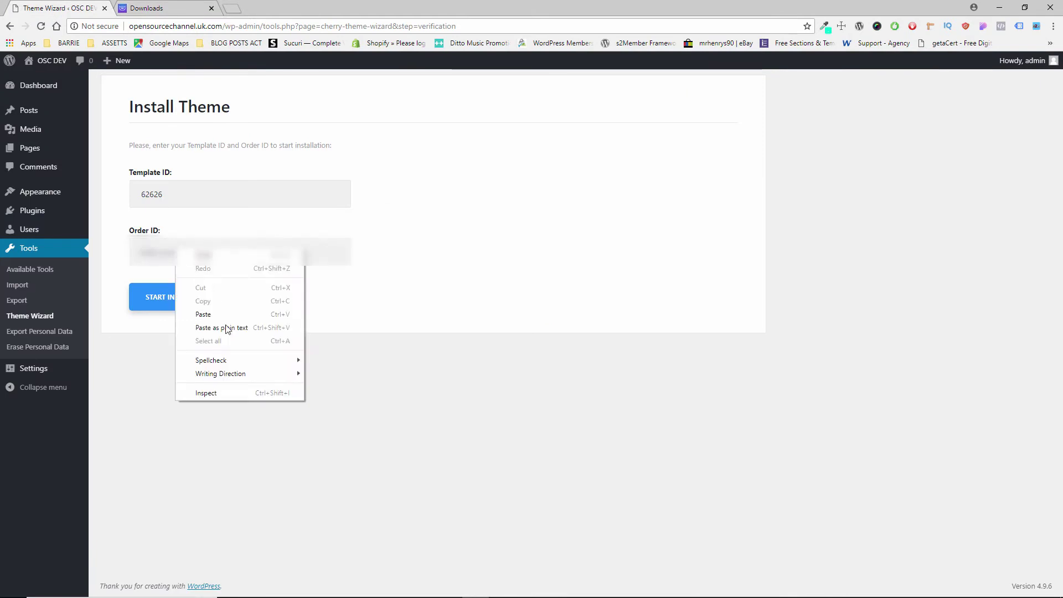
left_click(230, 313)
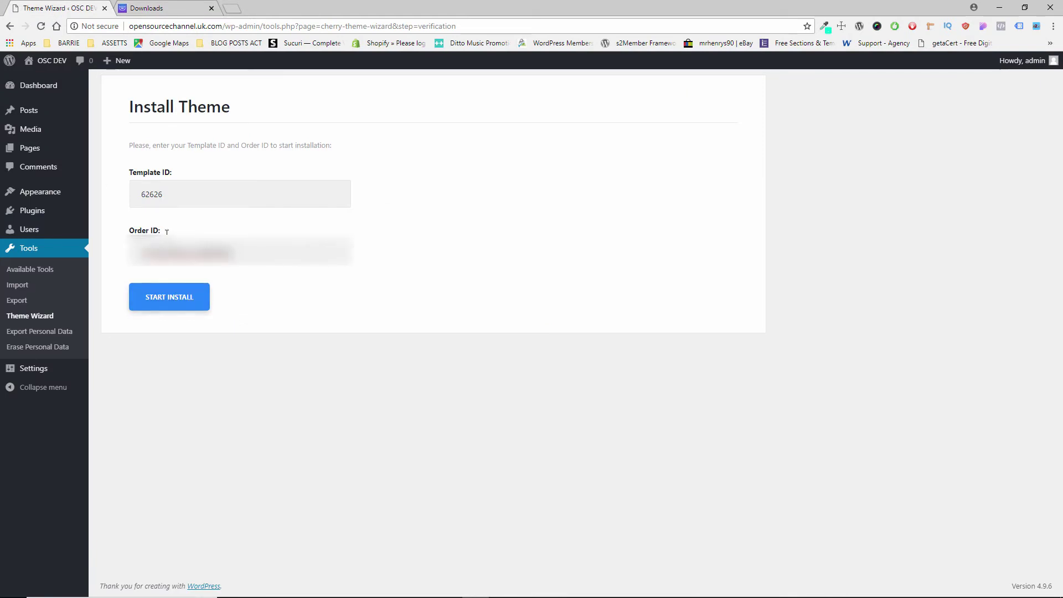
Step: Run START INSTALL for Imperion and wait for the Use child theme? step
left_click(156, 301)
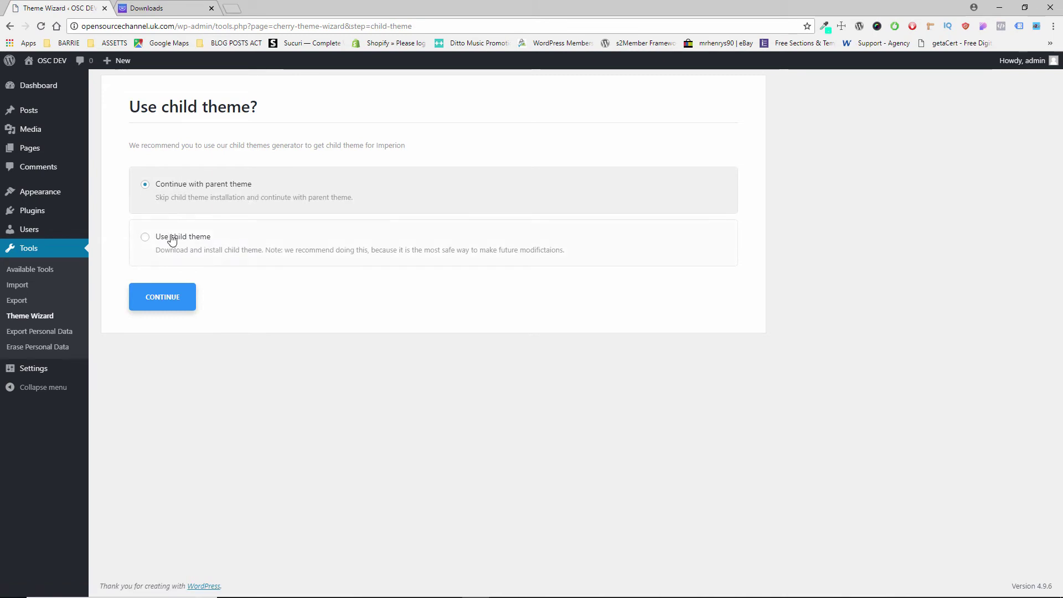
Step: Install an Imperion child theme and continue to the Select skin and start install page
left_click(202, 246)
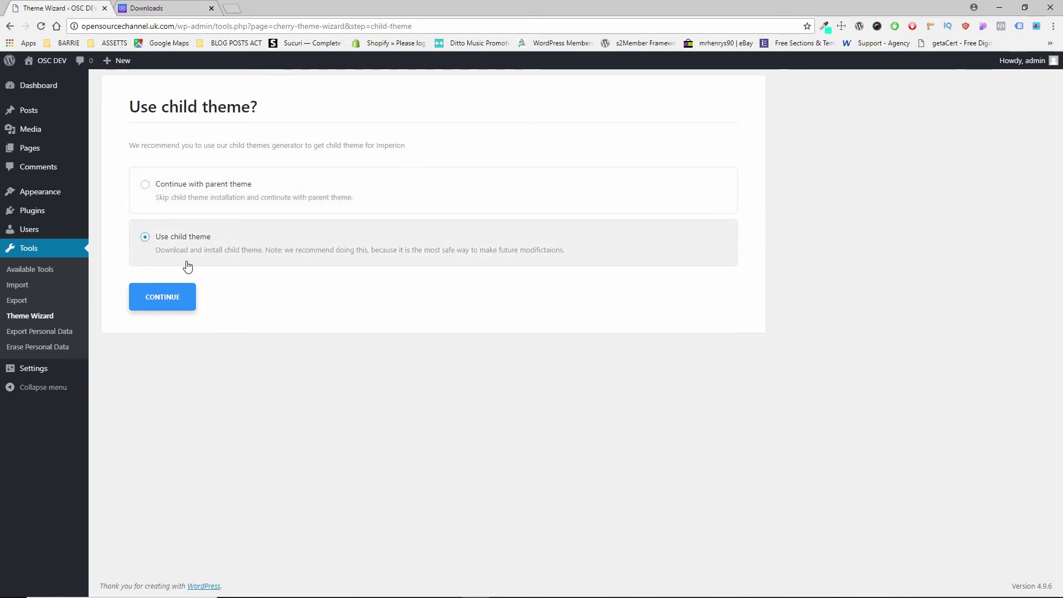
left_click(162, 293)
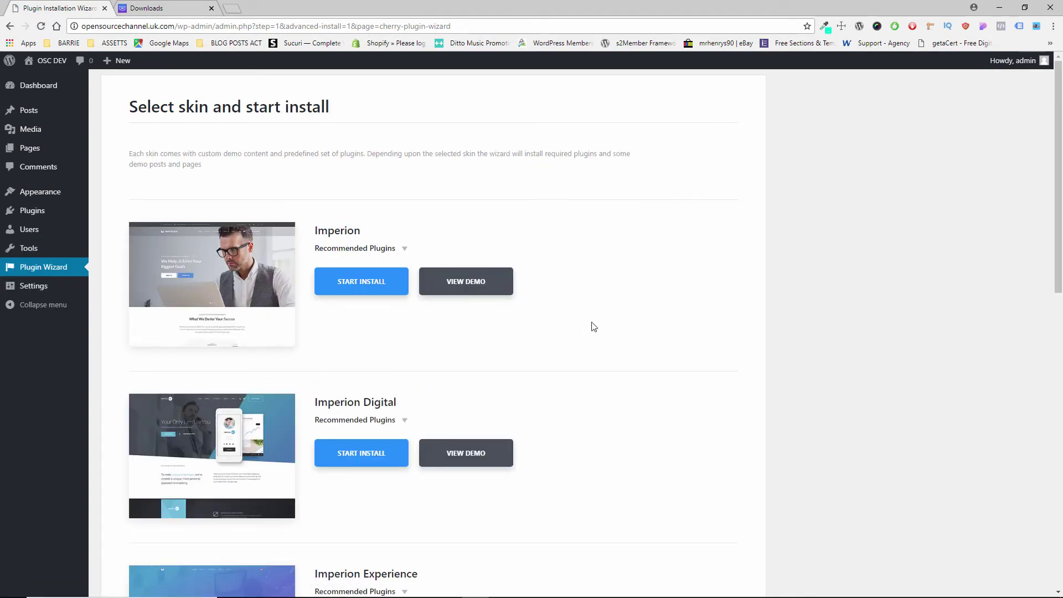
Step: Browse the skins and expand Imperion's recommended plugins, such as Contact Form 7, Revolution Slider and WooCommerce
scroll(229, 244, "down", 2)
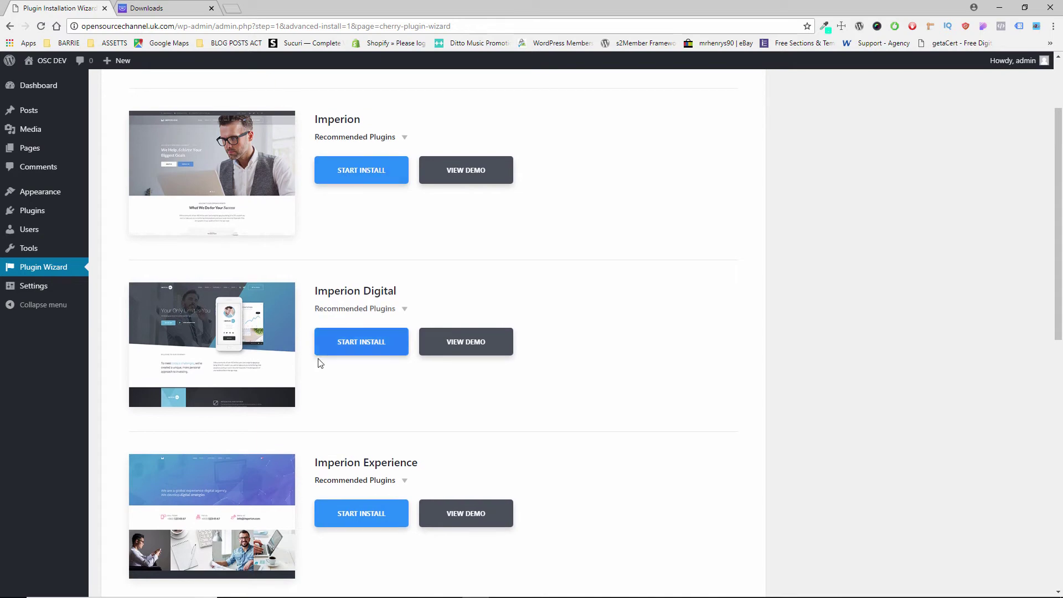
scroll(256, 377, "down", 2)
scroll(332, 393, "down", 3)
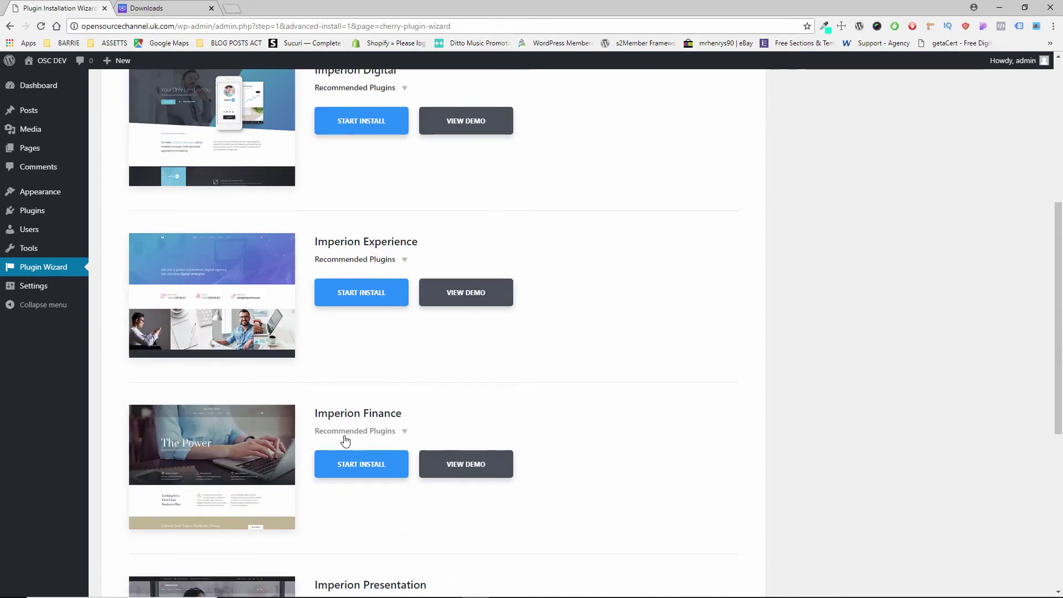
scroll(344, 439, "down", 1)
scroll(275, 501, "down", 3)
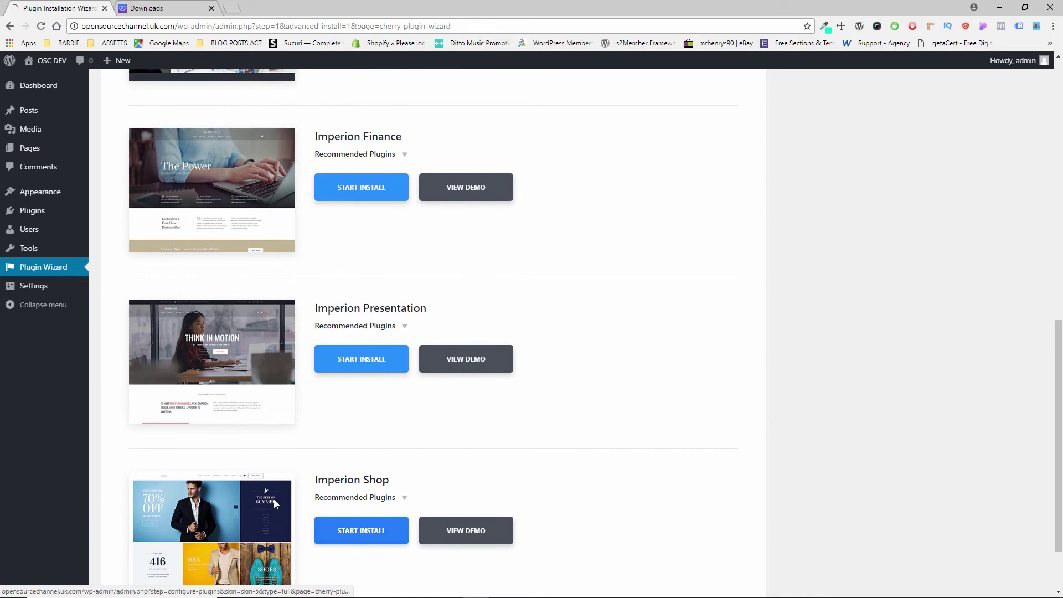
scroll(342, 519, "down", 2)
scroll(348, 498, "up", 10)
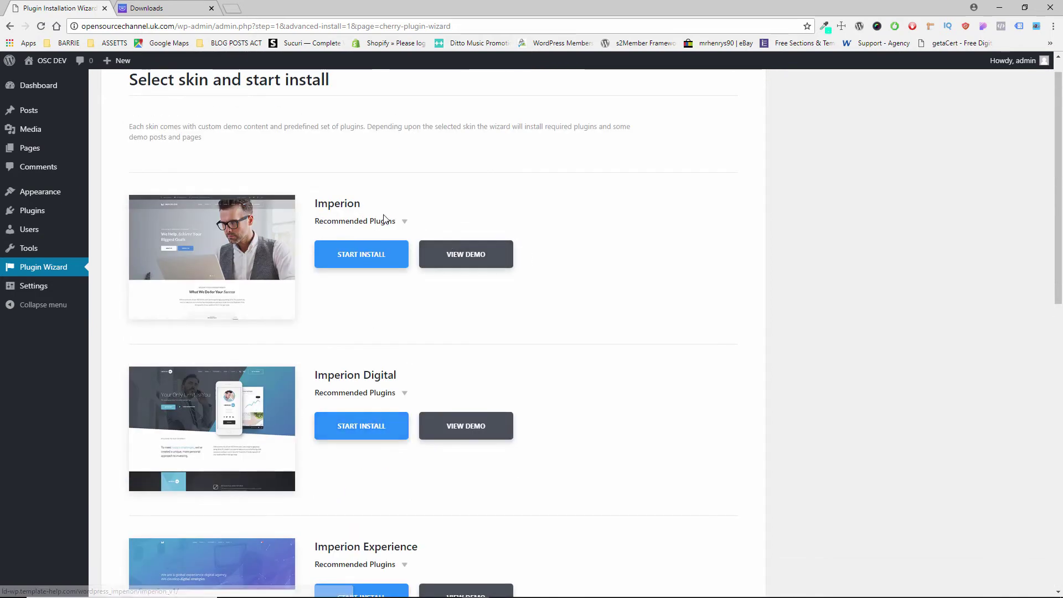
left_click(404, 223)
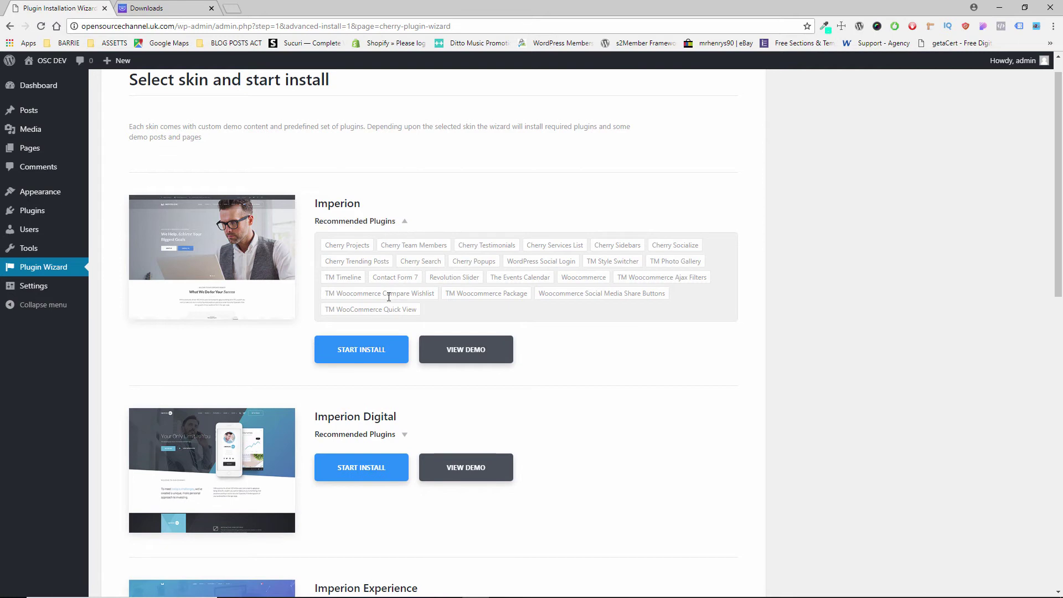
left_click(468, 353)
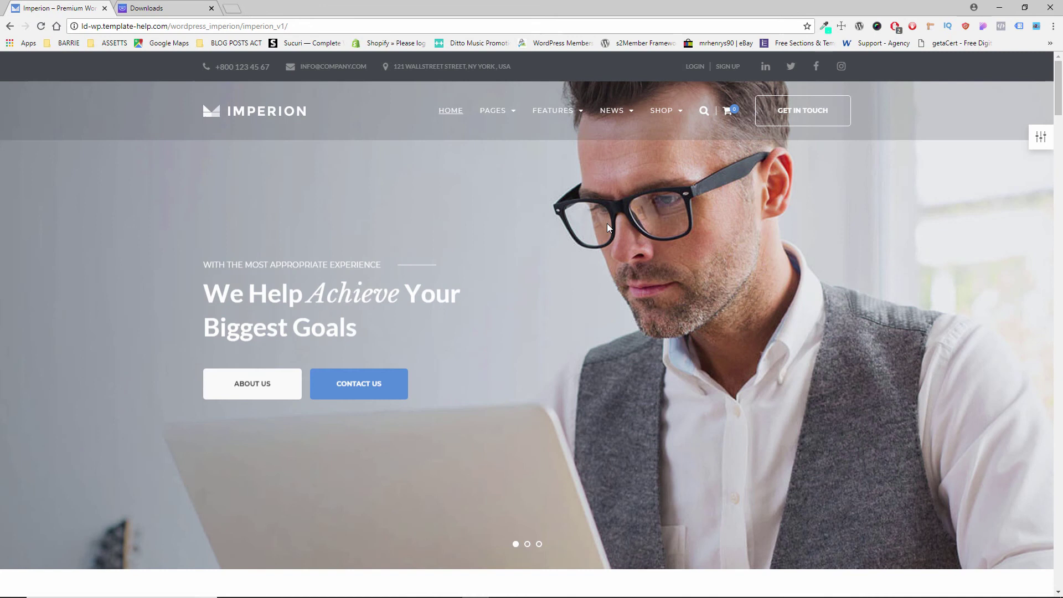
scroll(608, 223, "down", 7)
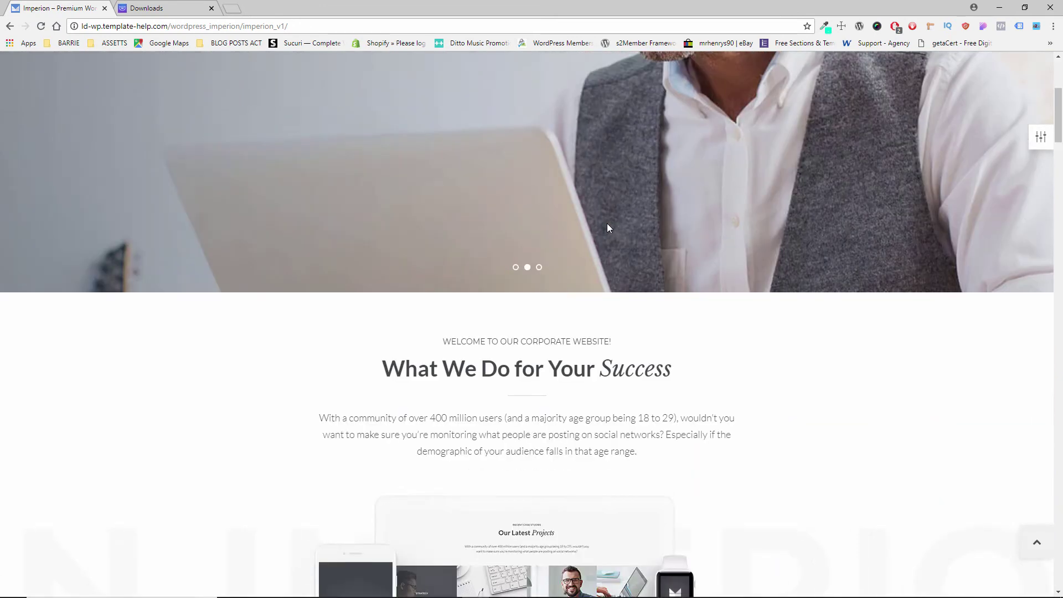
scroll(606, 227, "down", 8)
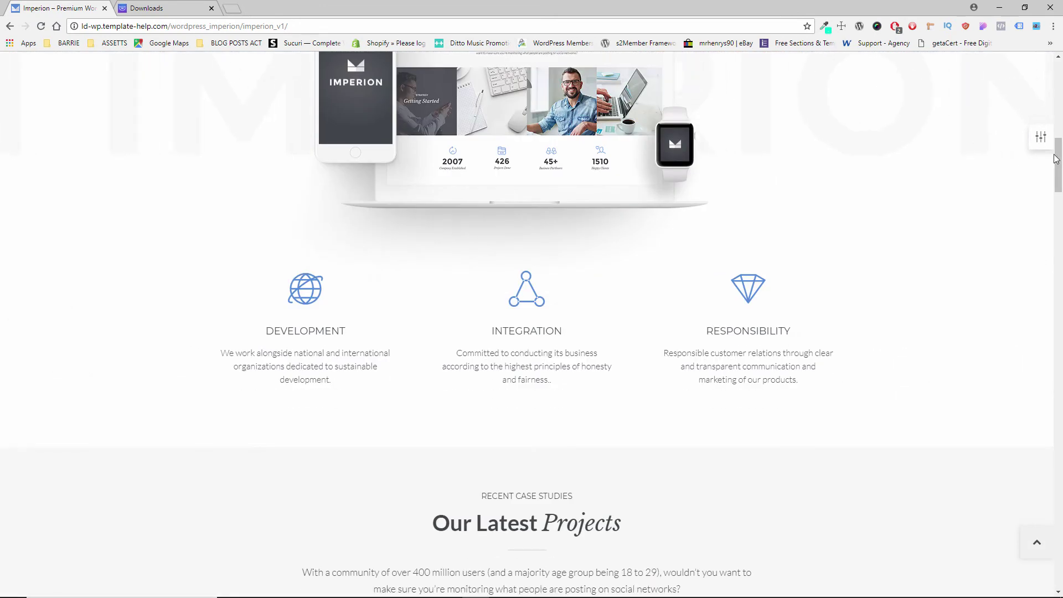
left_click_drag(1059, 171, 1044, 595)
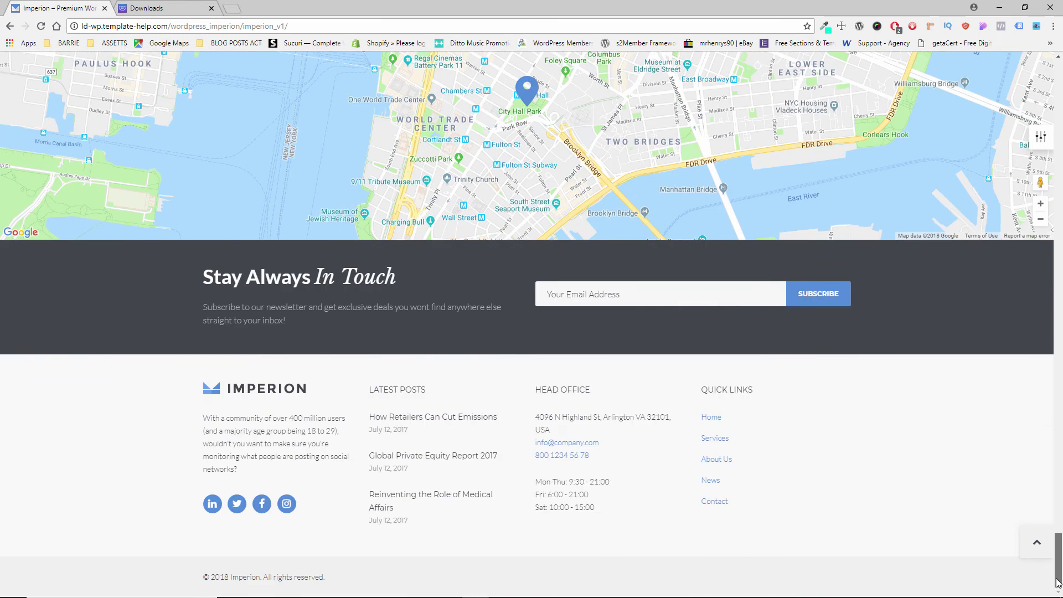
left_click(1037, 543)
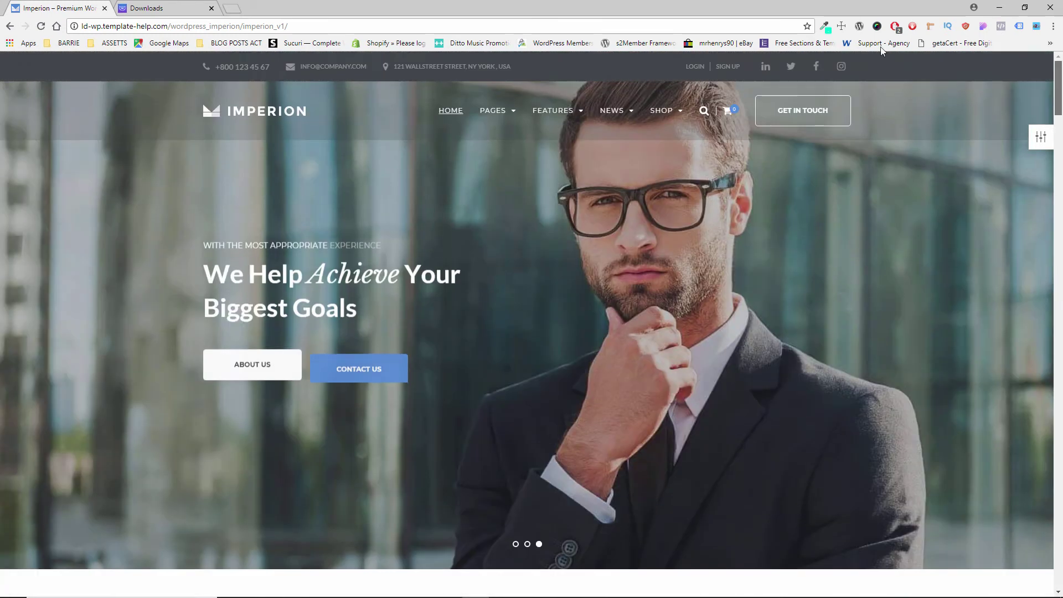
left_click(10, 26)
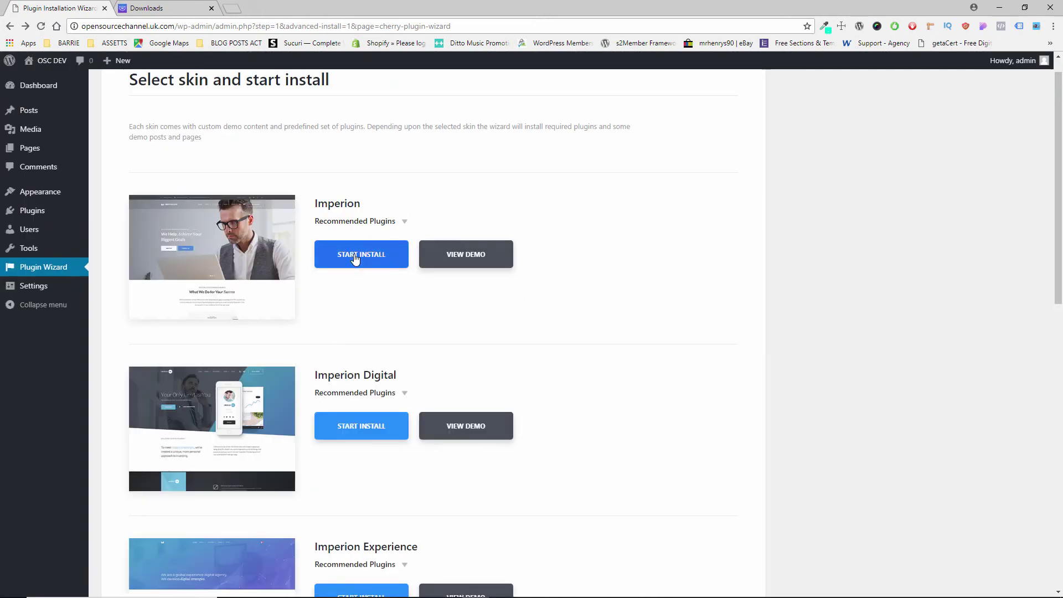
Step: Start the Imperion skin install, keeping every required and recommended plugin checked
left_click(355, 259)
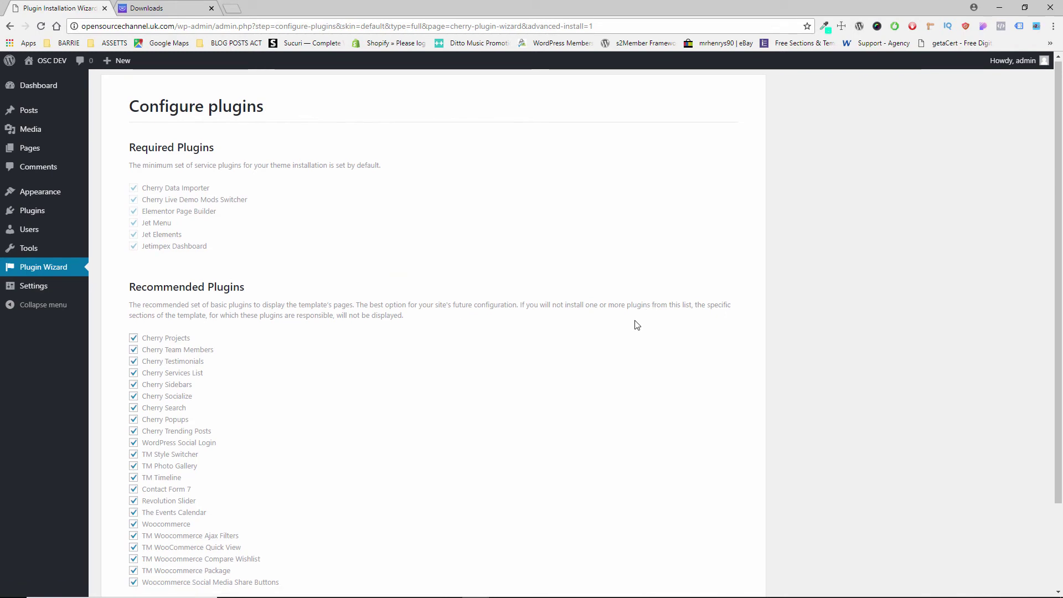
scroll(637, 325, "down", 2)
scroll(332, 261, "up", 2)
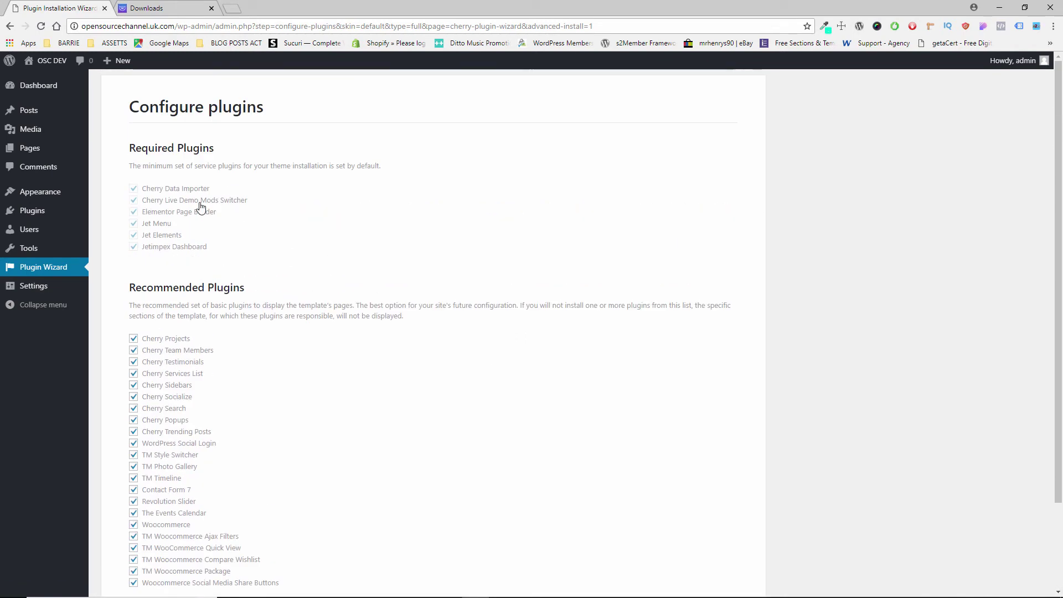
scroll(159, 202, "down", 2)
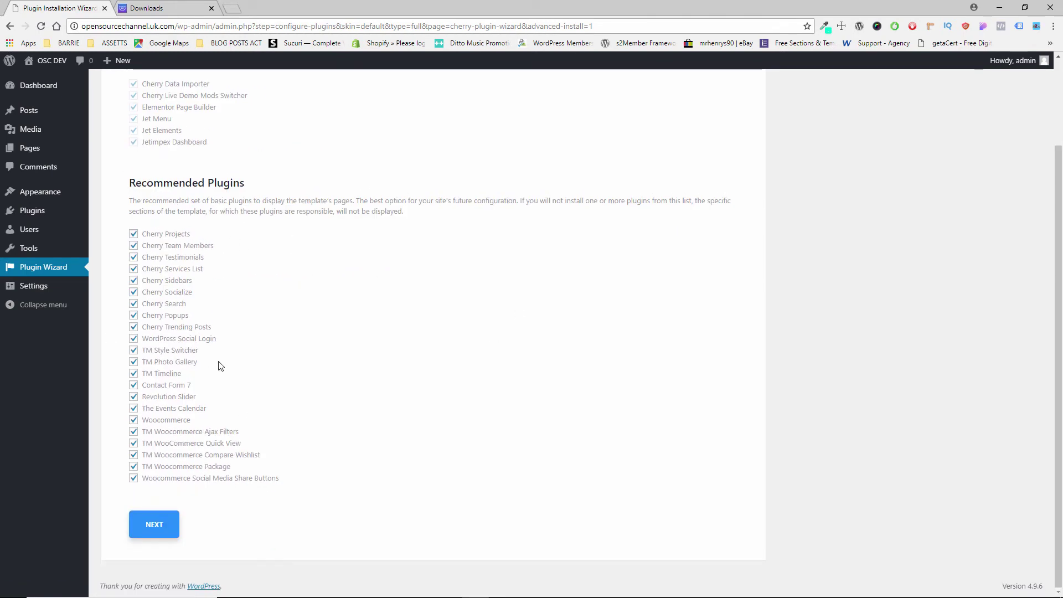
left_click(168, 533)
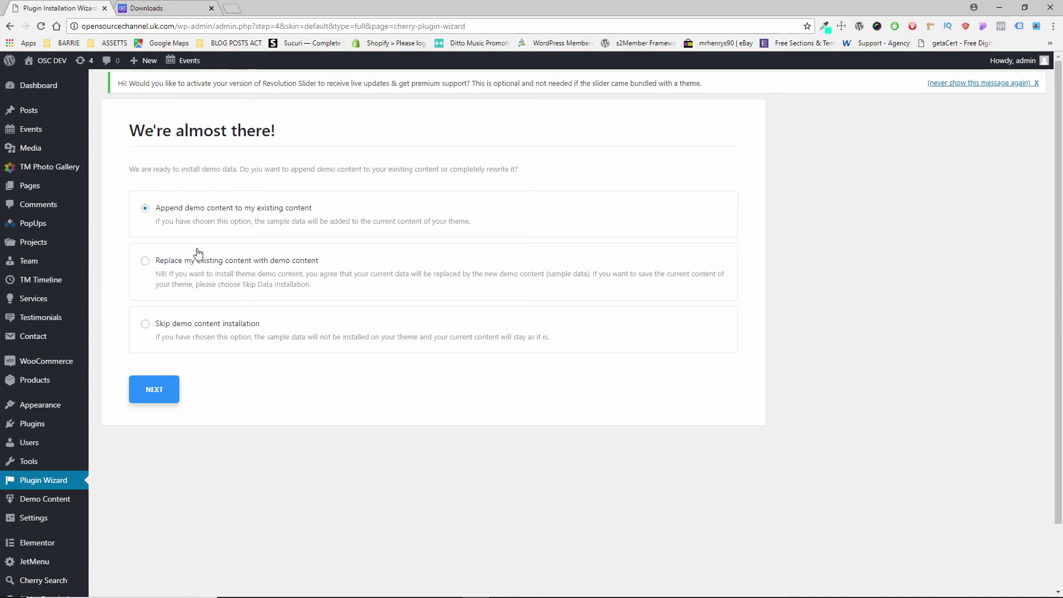
Step: Choose 'Replace my existing content with demo content' and continue to the sample data import
left_click(194, 266)
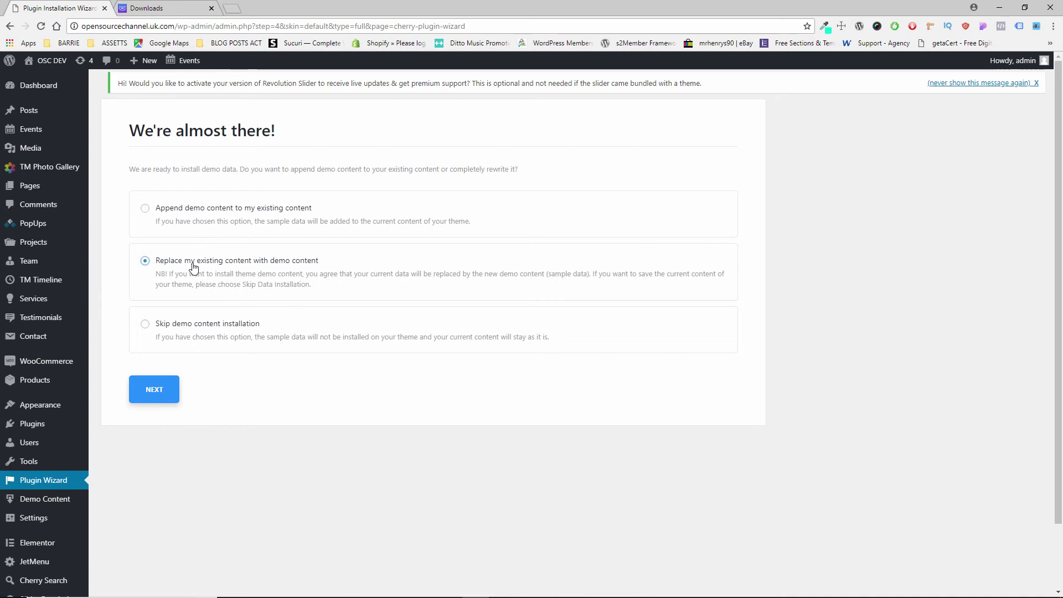
left_click(150, 396)
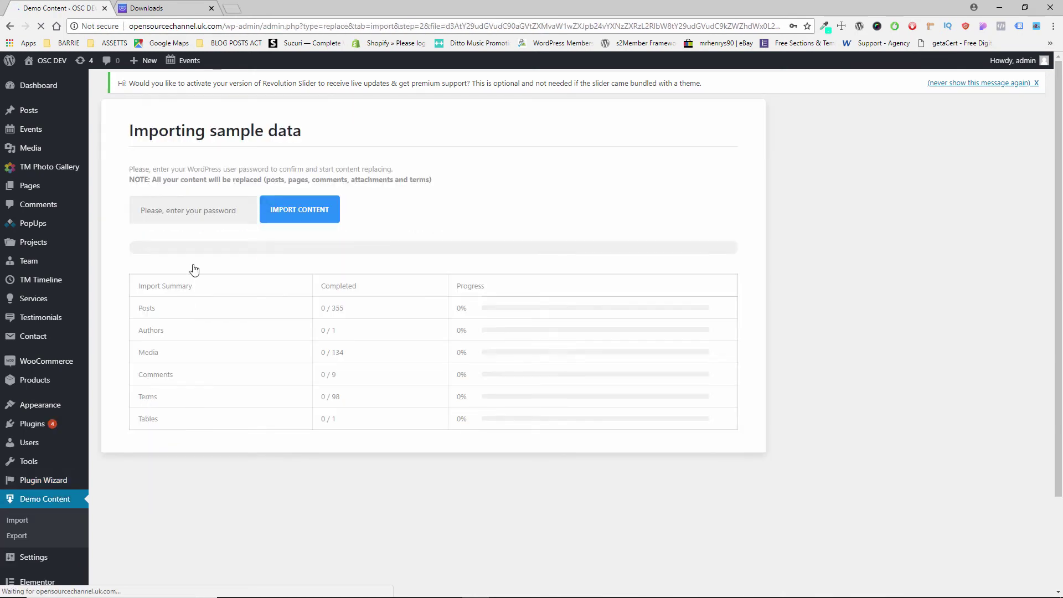
Step: Confirm with the saved account password, import the 355 posts and 134 media, then view the site
left_click(189, 211)
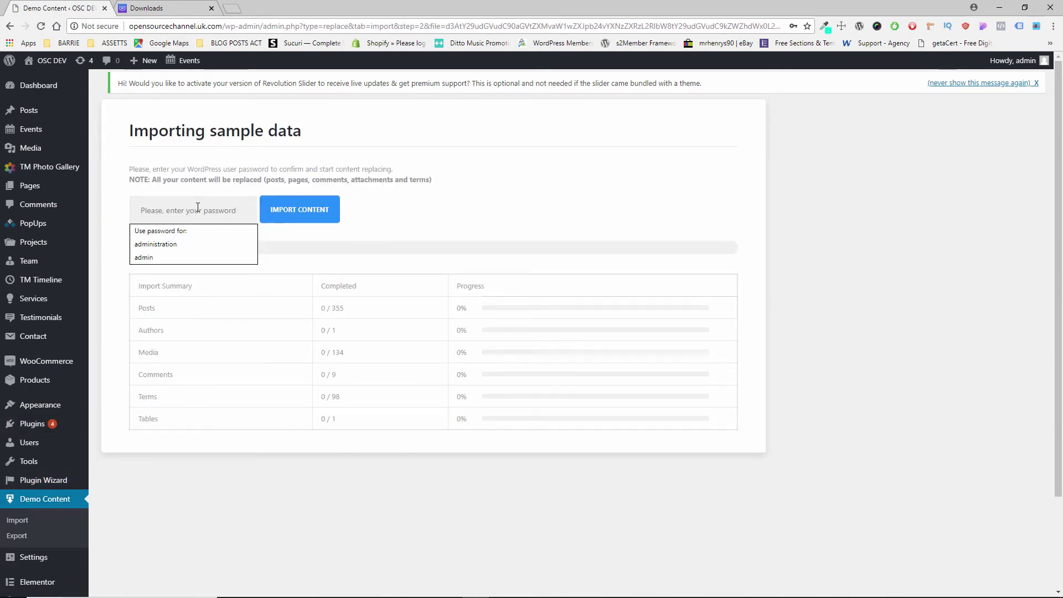
left_click(160, 241)
left_click(303, 210)
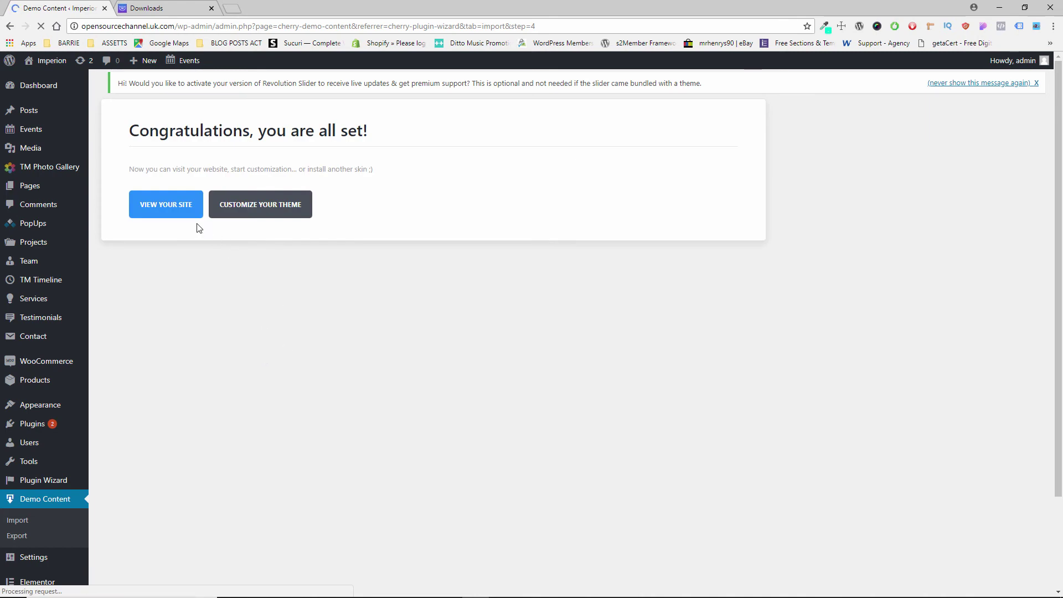
left_click(169, 211)
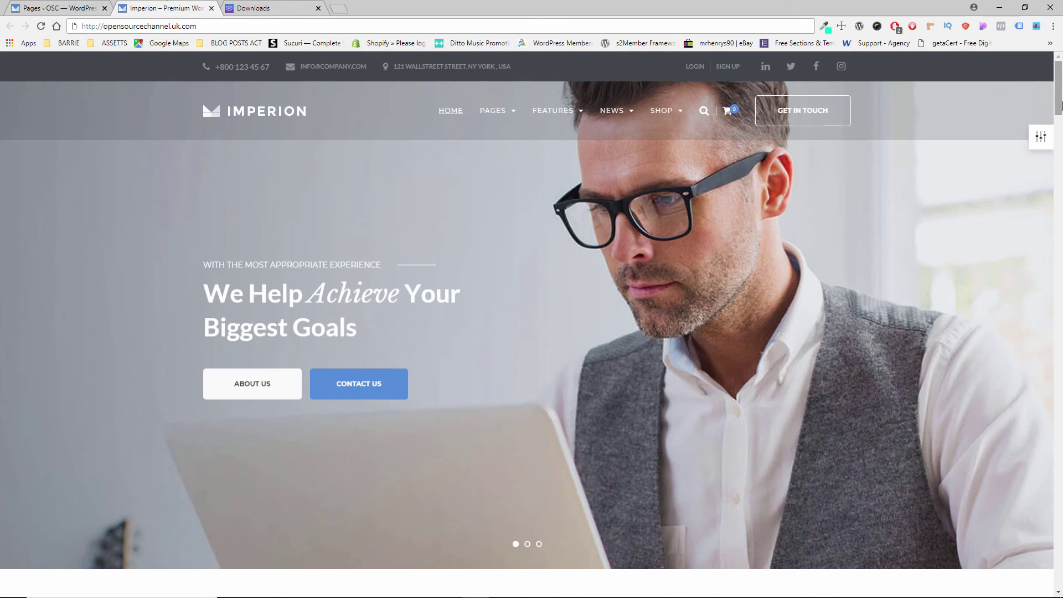
Step: Check the new Imperion homepage and its menus, then return to the 42-page admin Pages list
left_click_drag(1061, 106, 1059, 69)
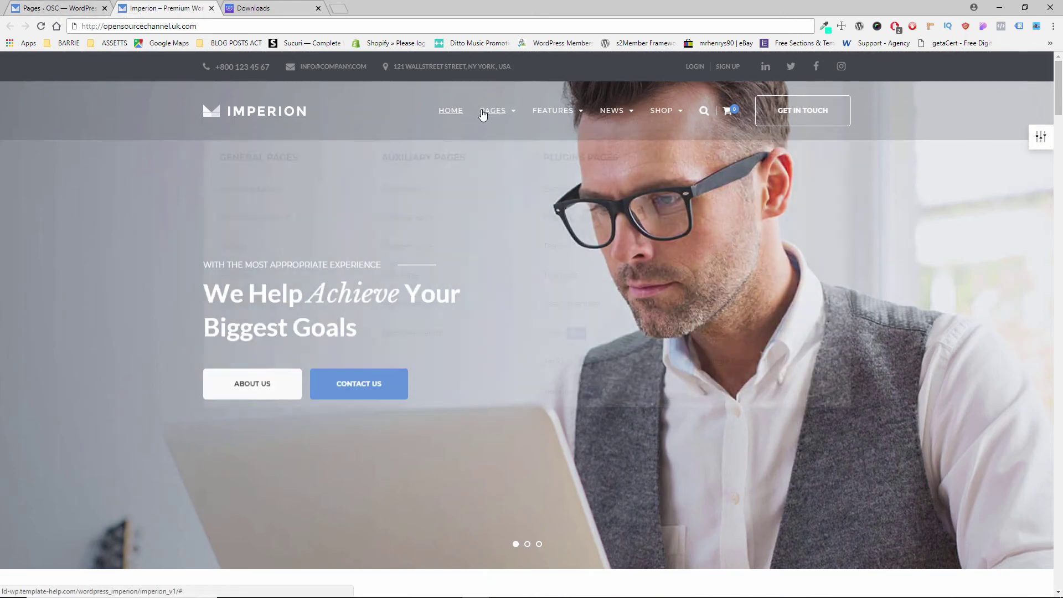
mouse_move(548, 118)
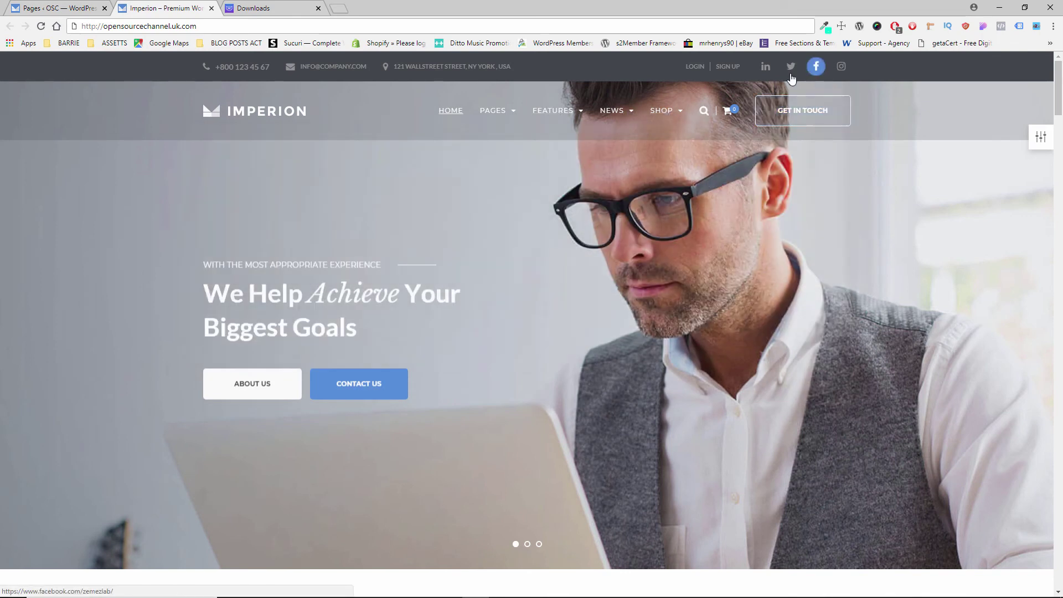
left_click(77, 10)
Step: Open the site's Shop page in a new tab and scroll through the products
mouse_move(44, 60)
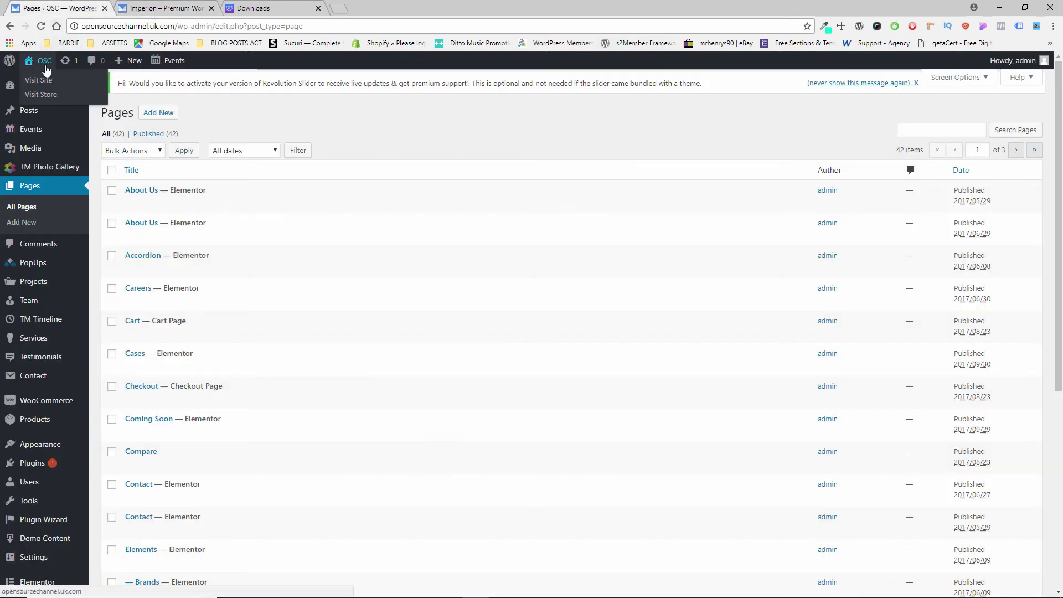
left_click(42, 95)
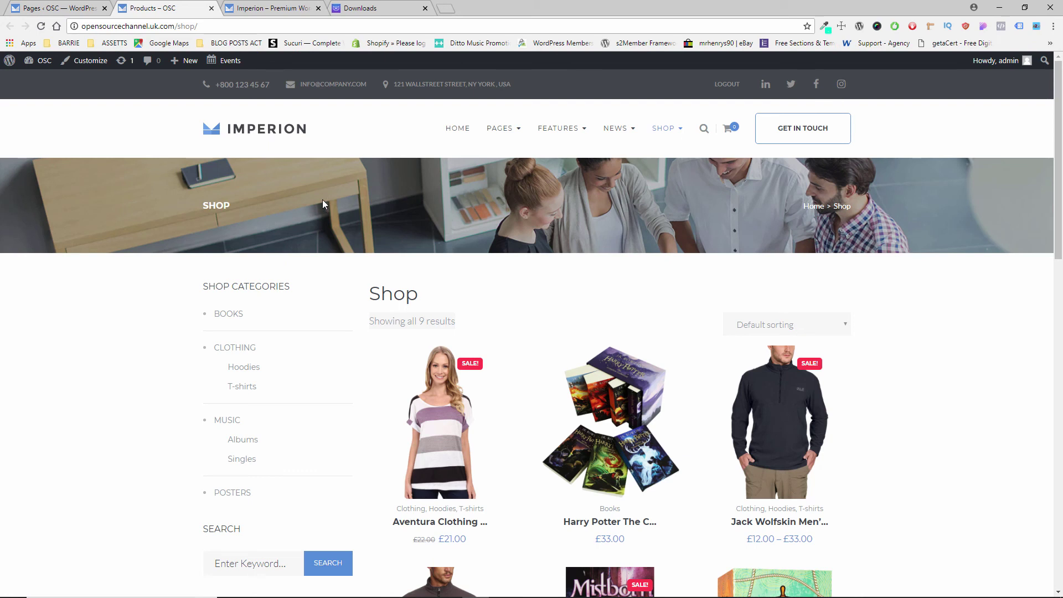
scroll(390, 283, "down", 1)
scroll(390, 283, "down", 6)
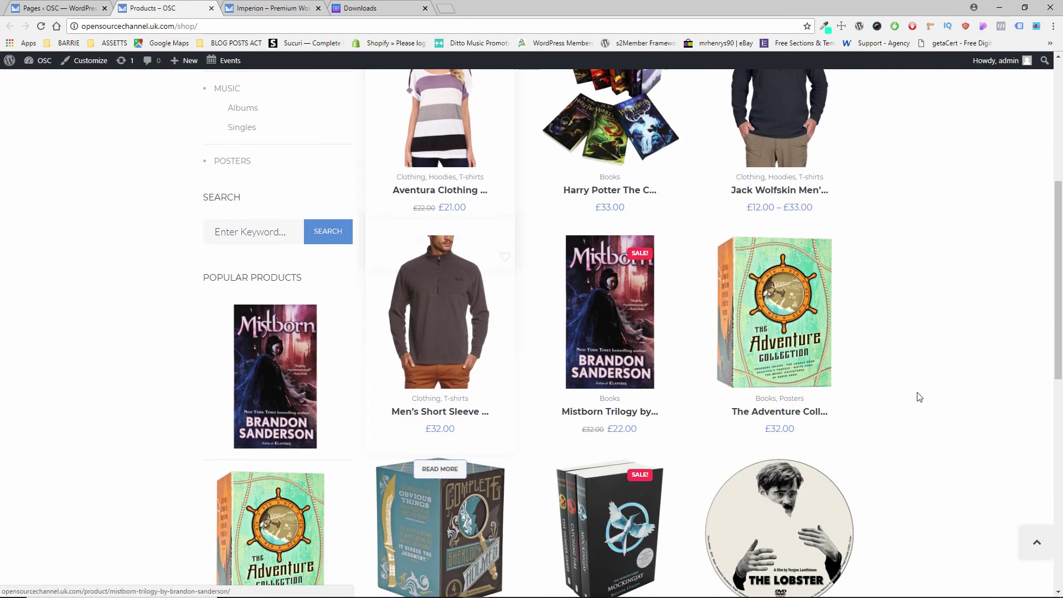
scroll(986, 395, "down", 3)
scroll(994, 395, "down", 5)
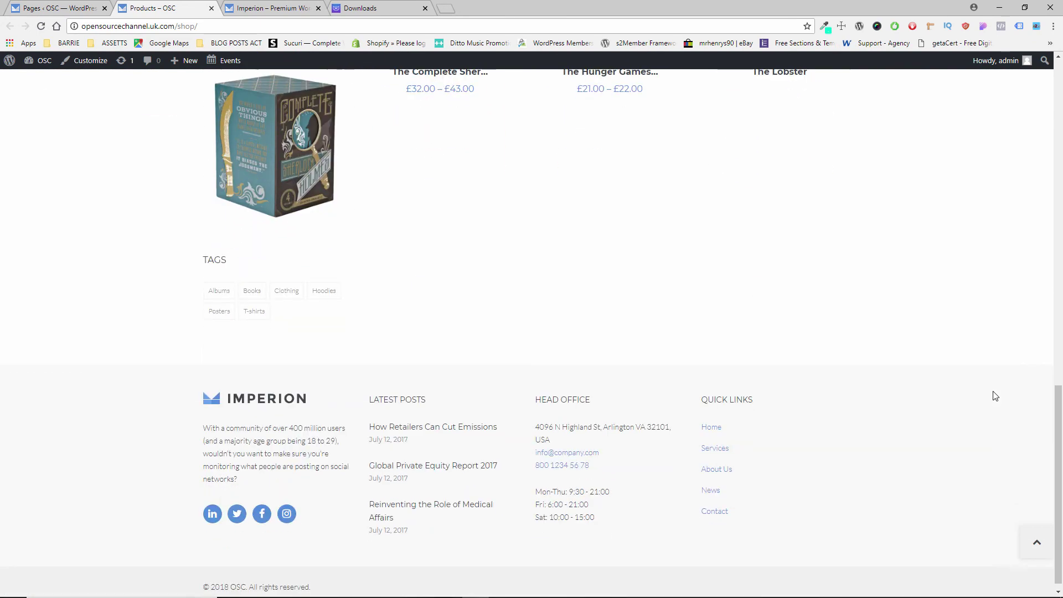
scroll(995, 394, "up", 5)
scroll(995, 393, "up", 10)
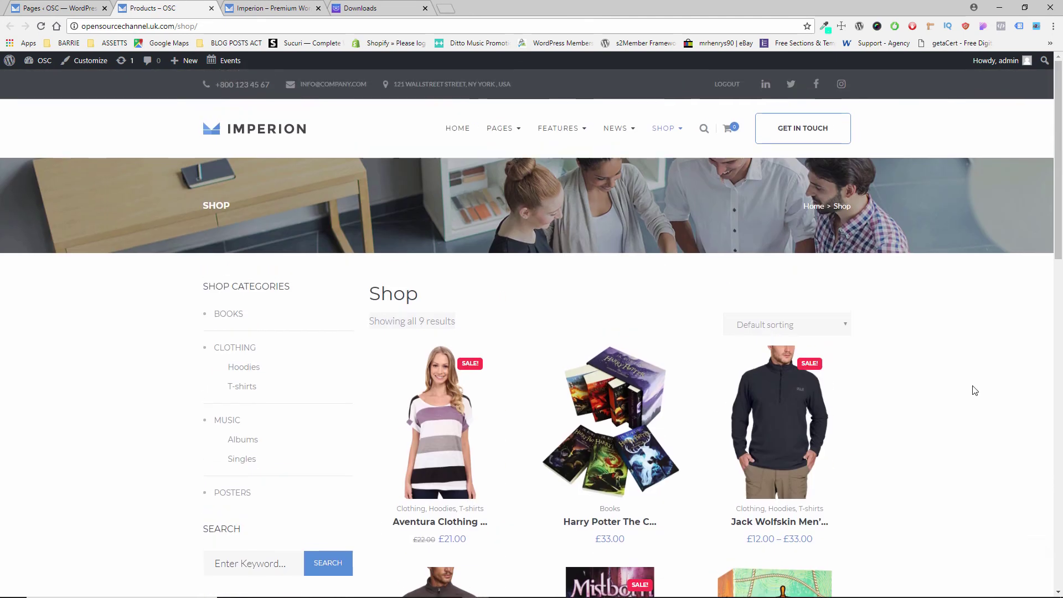
Step: View the Mistborn Trilogy product page on sale at £22.00, then return to the admin Pages list
mouse_move(515, 135)
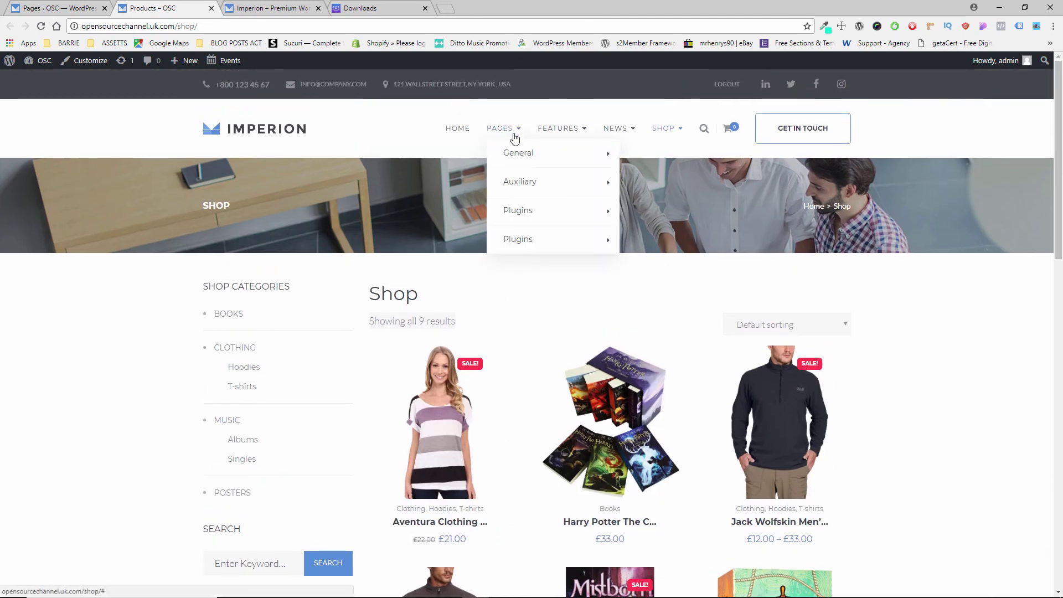
mouse_move(526, 164)
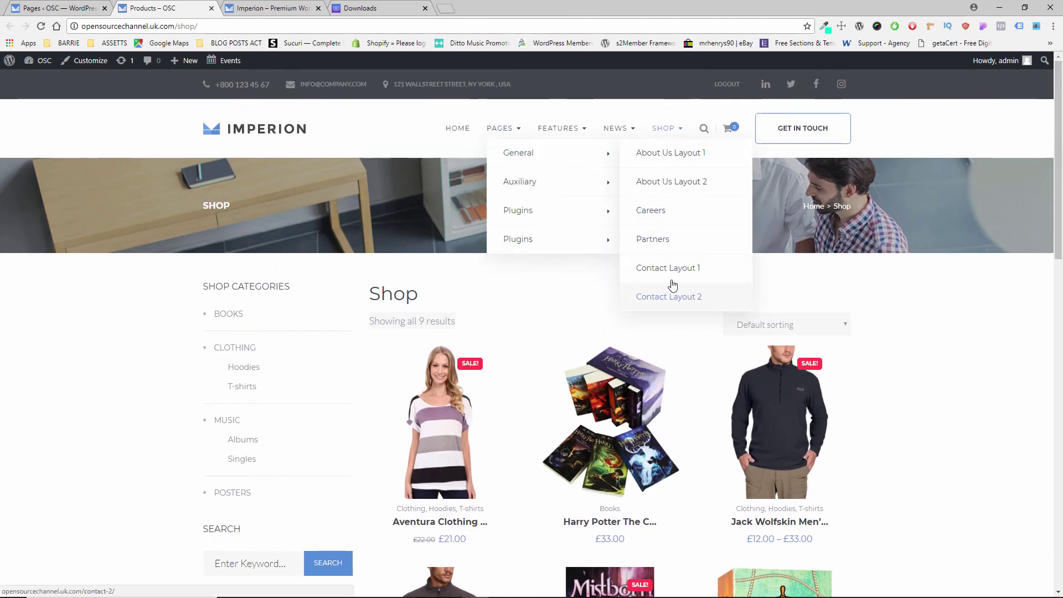
mouse_move(670, 131)
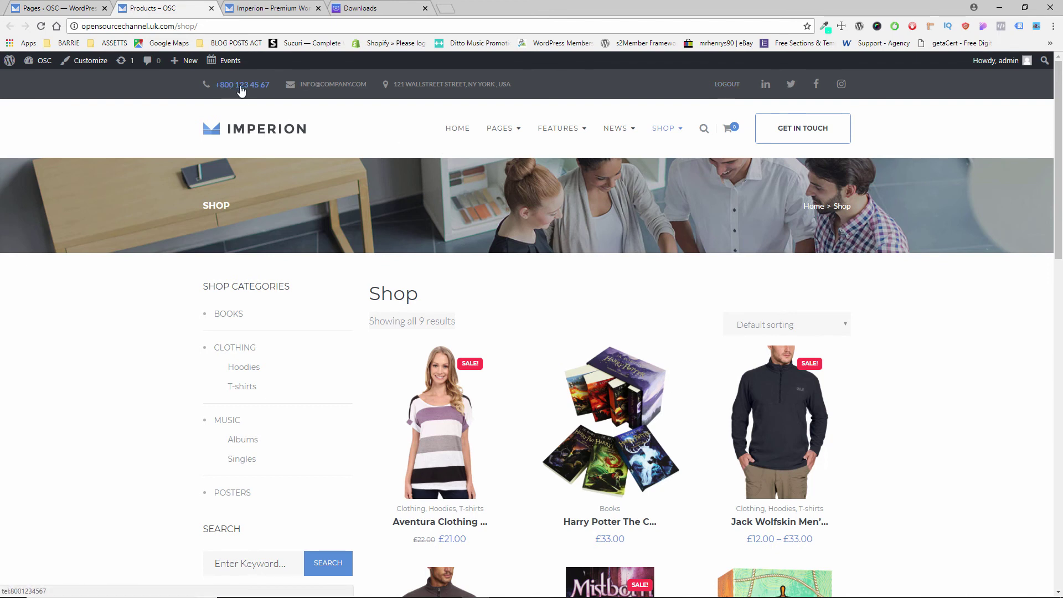
scroll(637, 308, "down", 8)
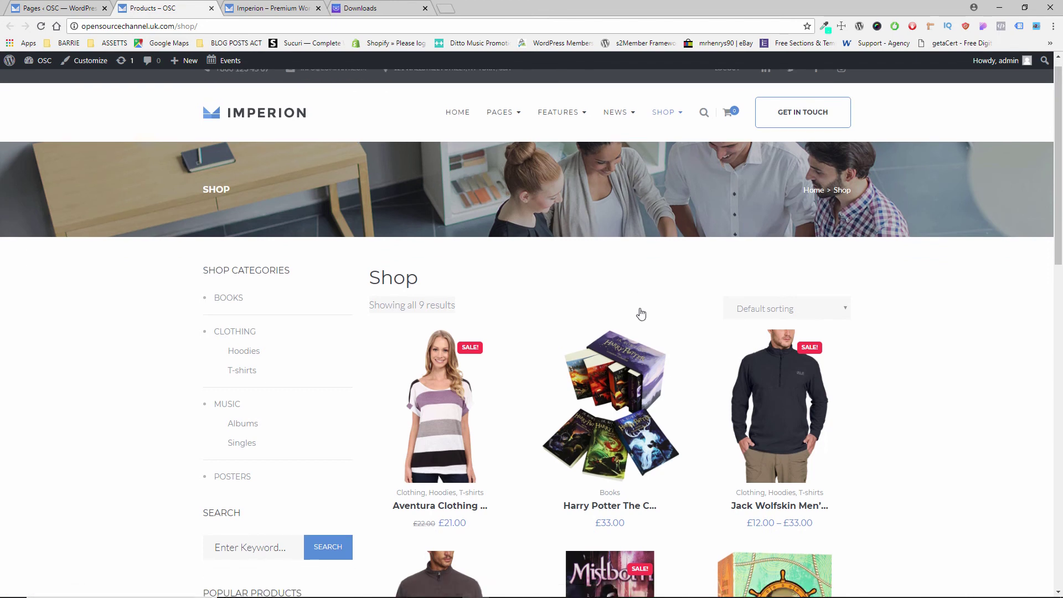
left_click(612, 235)
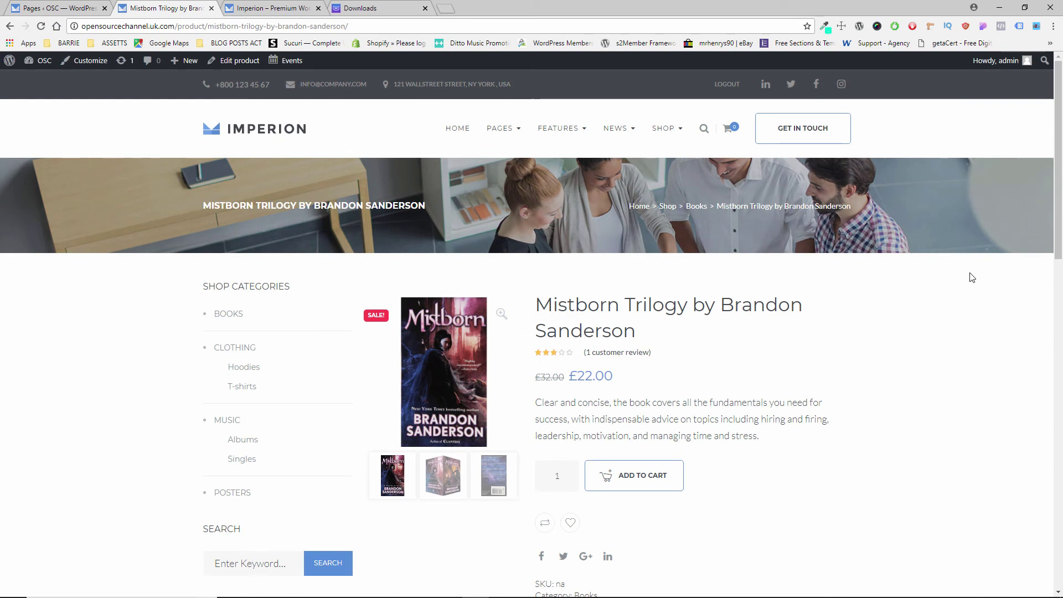
scroll(950, 305, "down", 14)
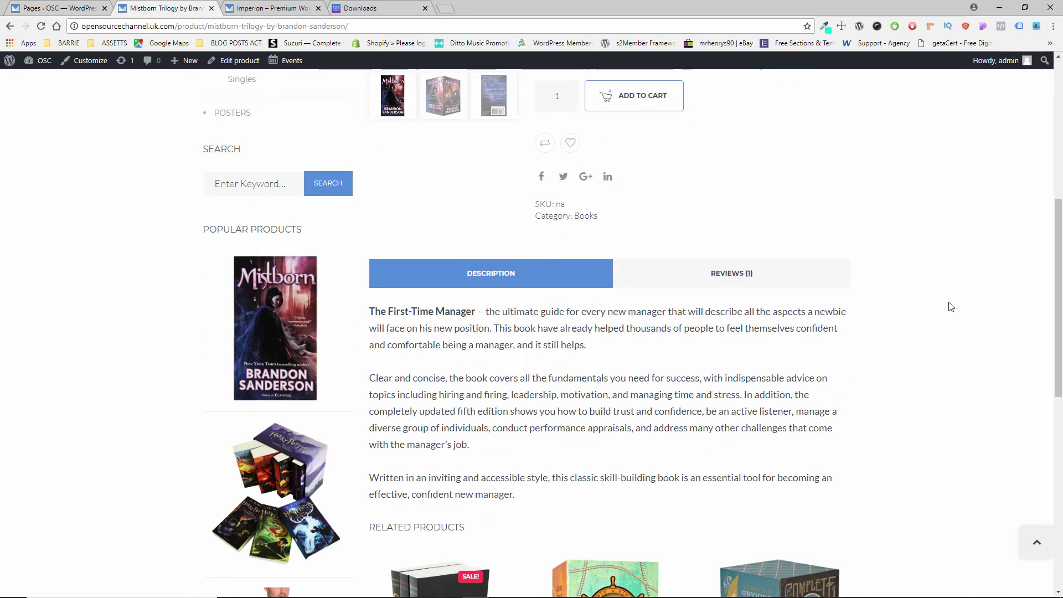
scroll(951, 322, "up", 14)
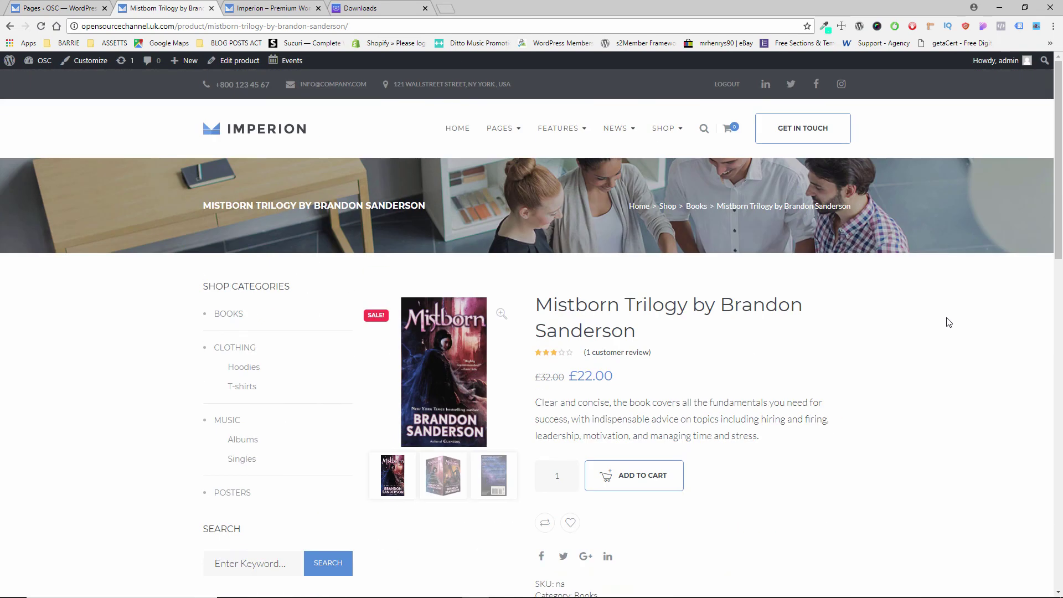
left_click(42, 6)
scroll(48, 307, "down", 5)
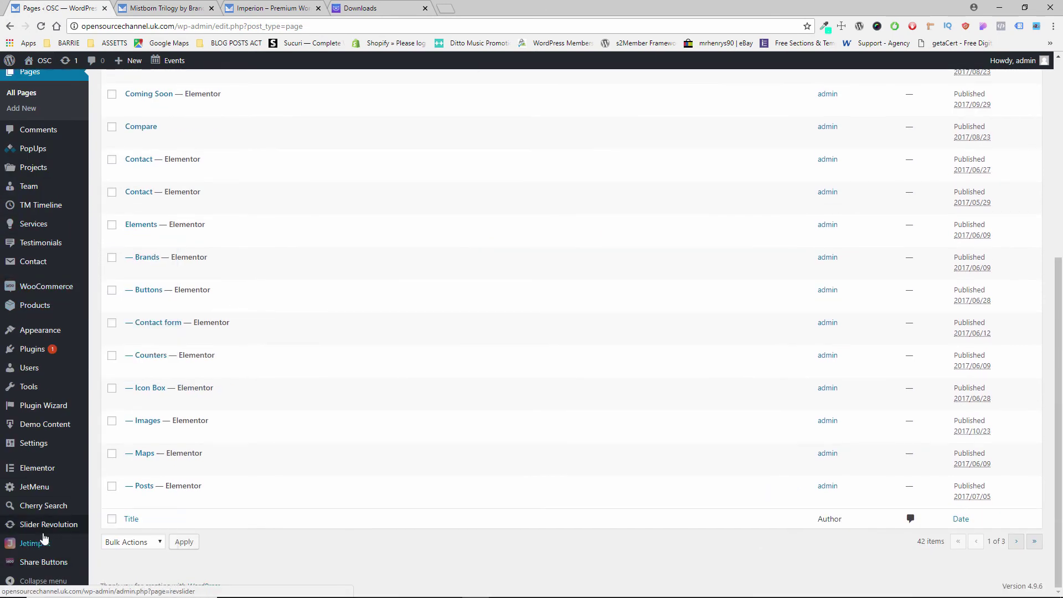
Step: Open Slider Revolution and look over the imported Slider 1 and version 5.4.6.4 status
left_click(40, 526)
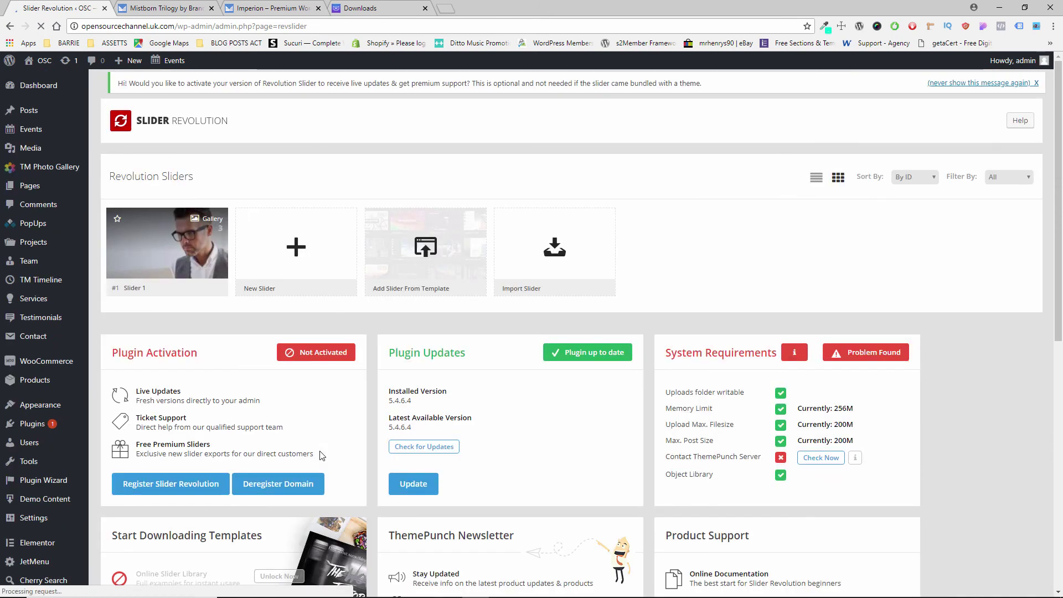
mouse_move(158, 251)
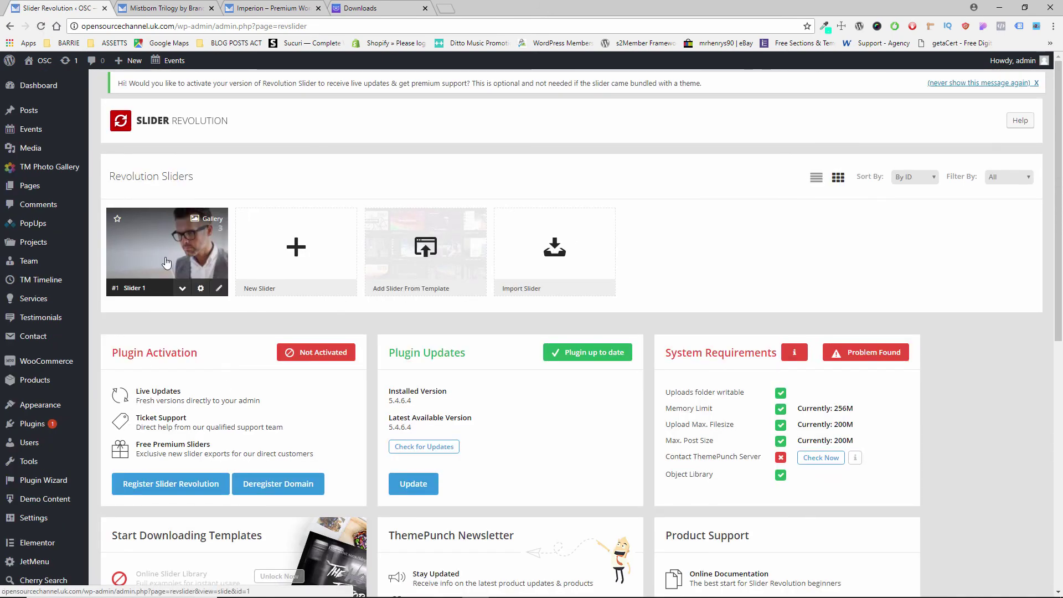
scroll(239, 382, "down", 9)
scroll(238, 382, "up", 9)
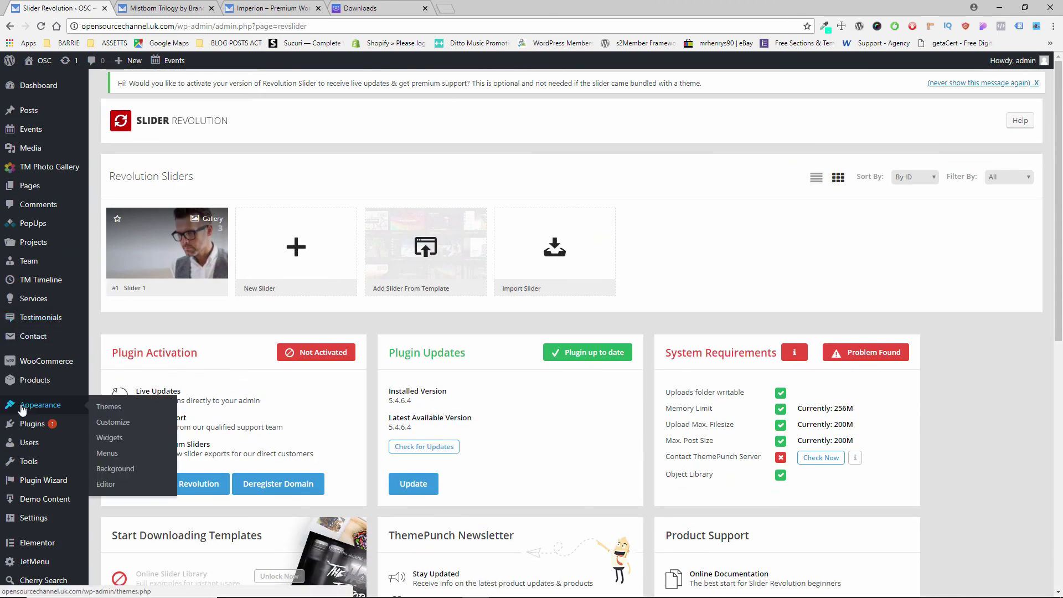
mouse_move(22, 426)
scroll(55, 429, "down", 2)
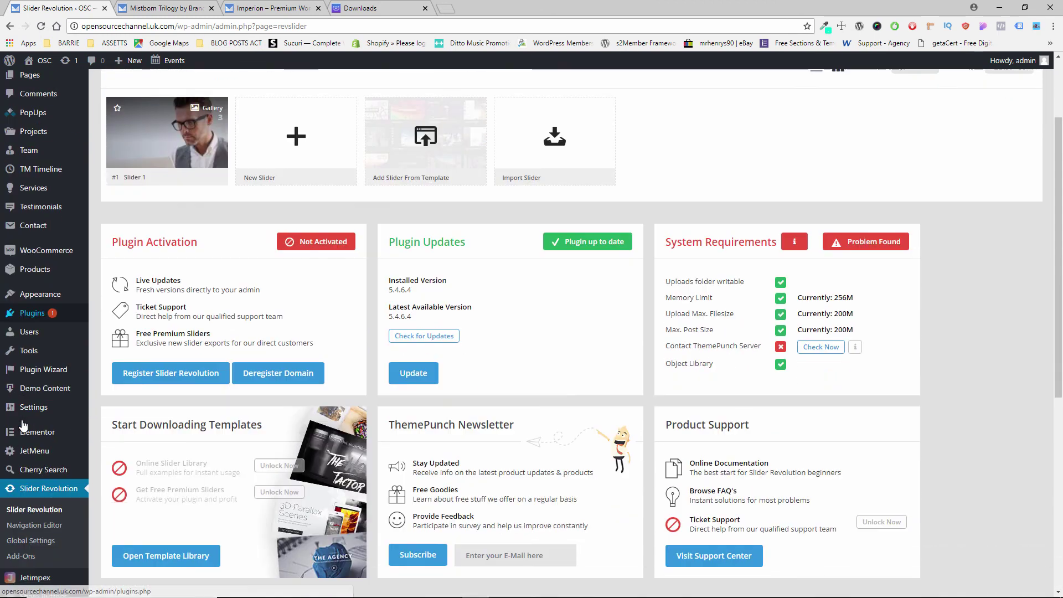
Step: On Demo Content > Import, tick Optimize Demo Content for Imperion and Imperion Digital
left_click(32, 390)
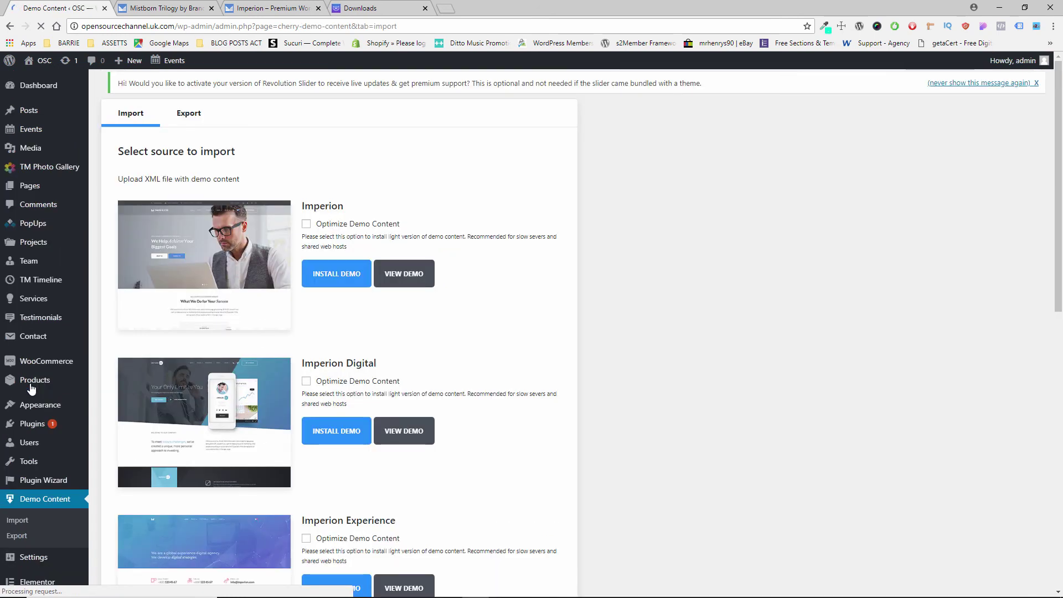
left_click(306, 224)
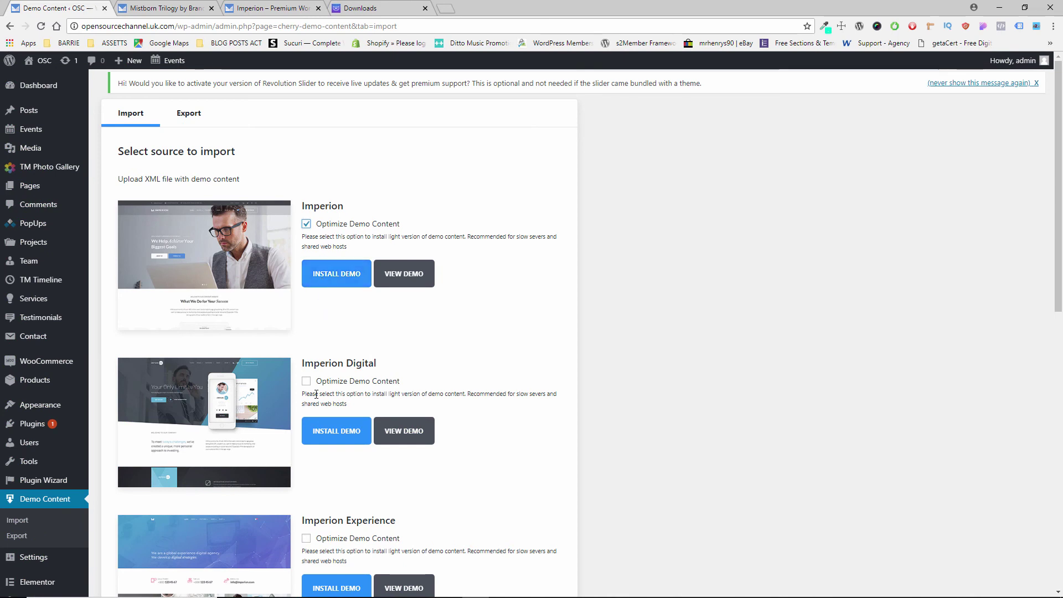
left_click(306, 381)
Step: Start and then cancel the Imperion Digital demo install, and preview the Imperion Shop demo
scroll(306, 381, "down", 4)
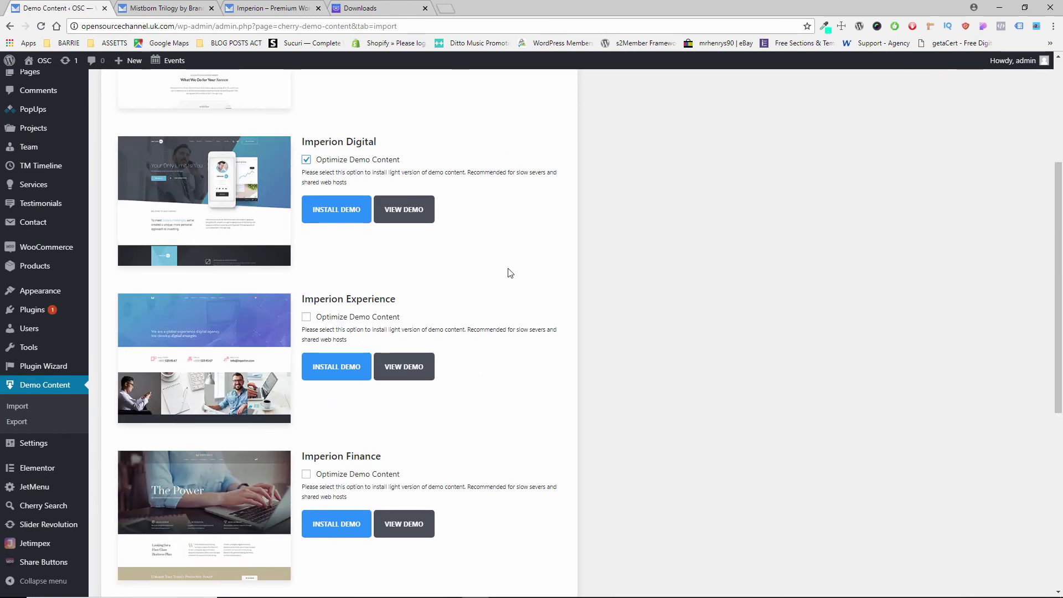
left_click(338, 214)
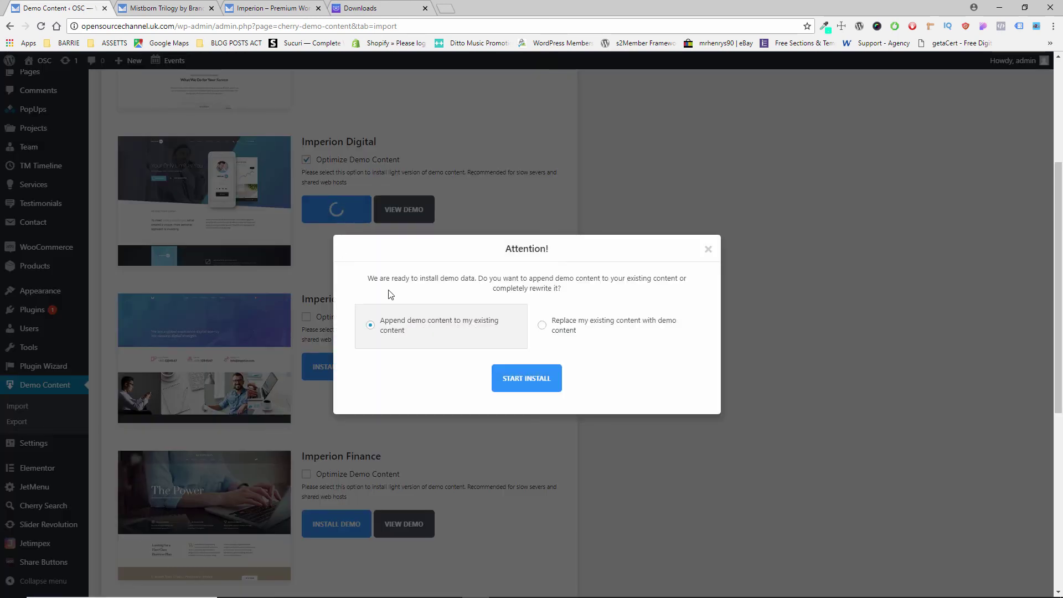
left_click(554, 333)
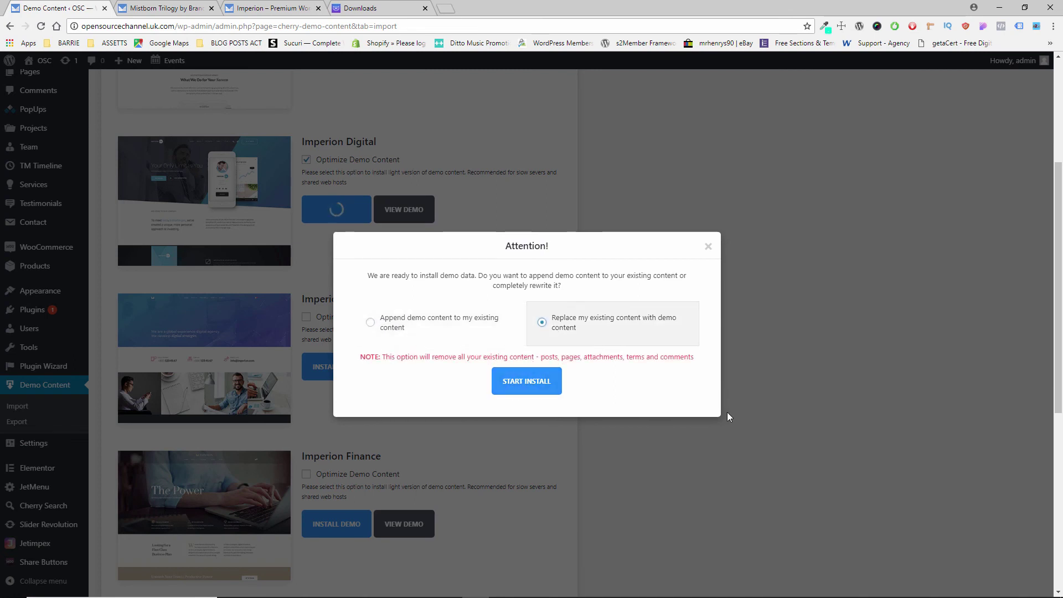
left_click(707, 246)
scroll(697, 321, "down", 7)
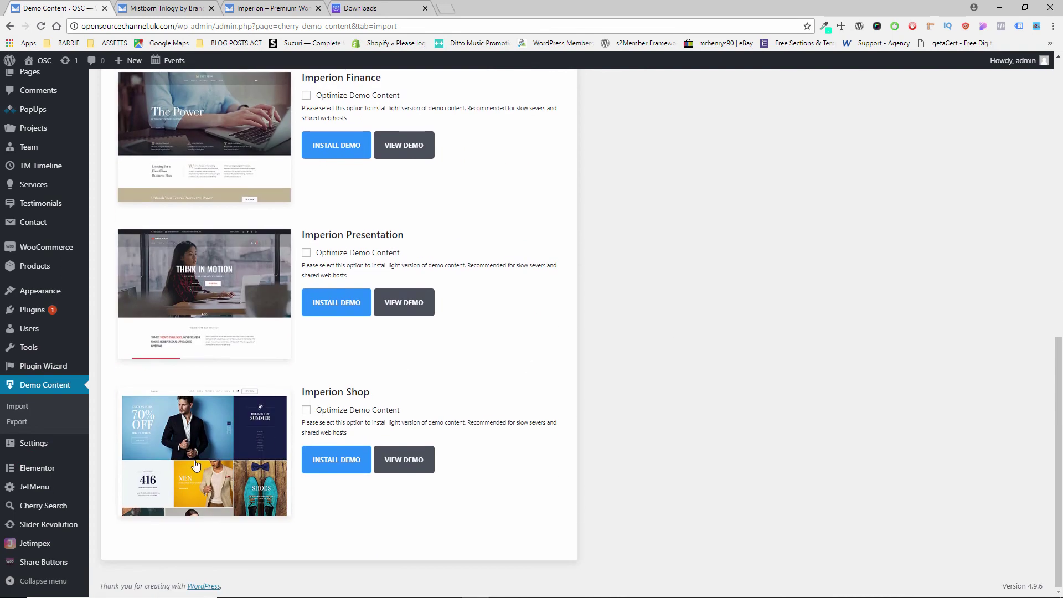
left_click(414, 464)
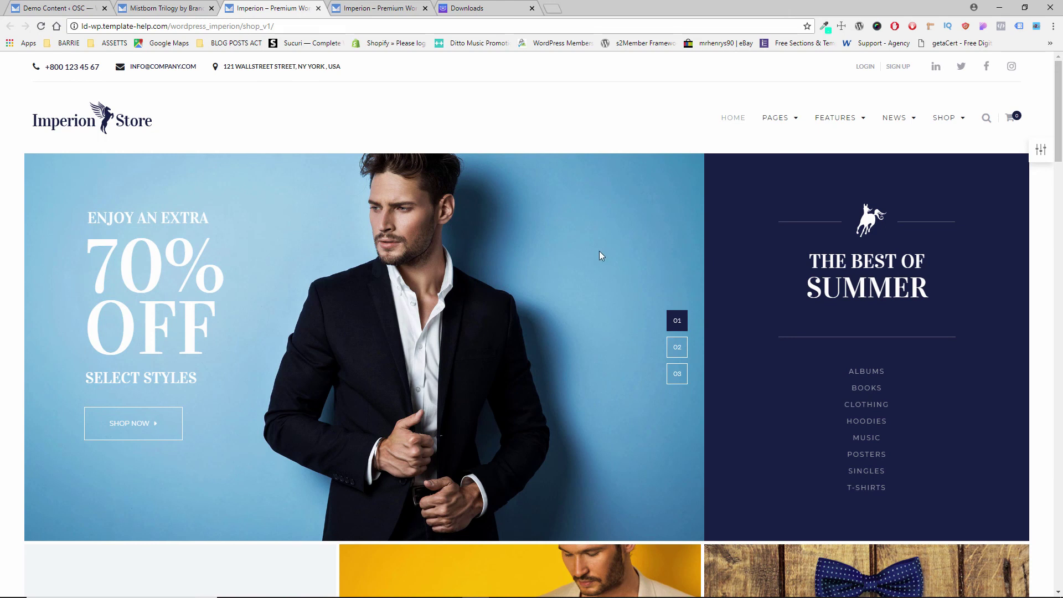
Step: Scroll the Imperion Store shop demo down to its footer
scroll(554, 267, "down", 15)
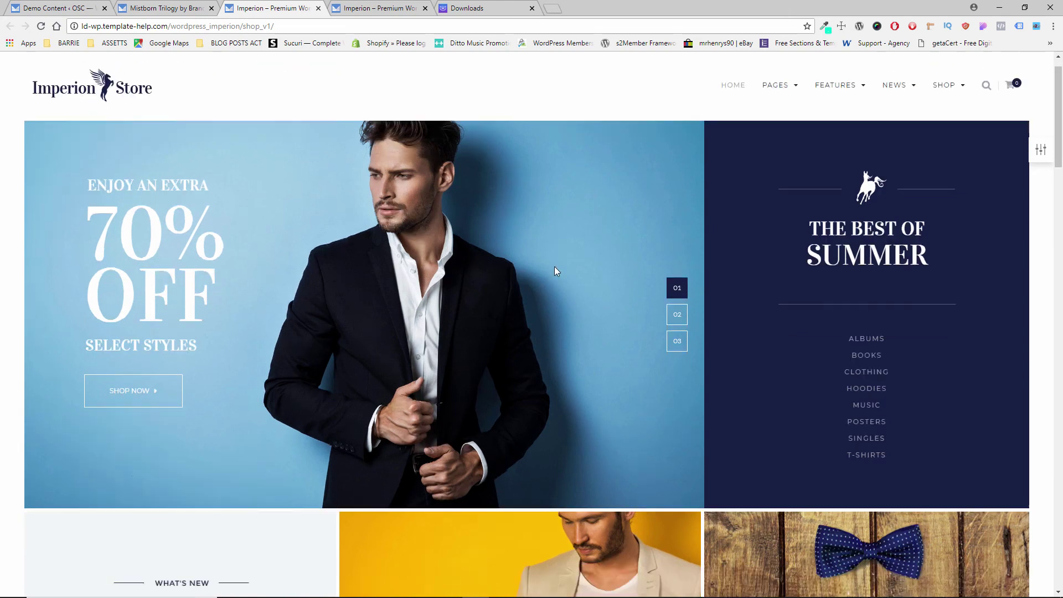
scroll(554, 267, "down", 20)
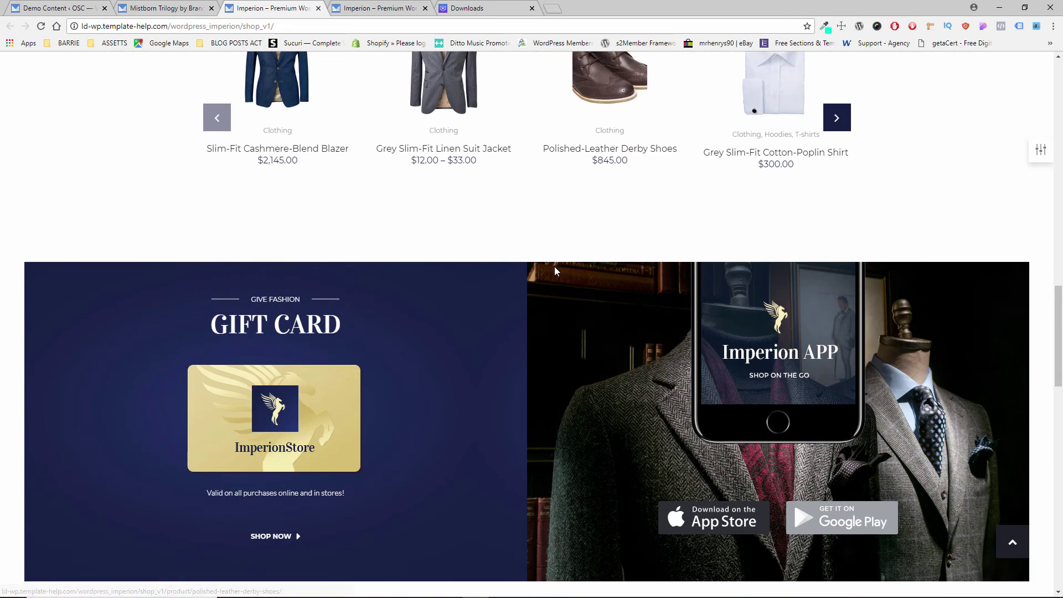
scroll(554, 272, "down", 6)
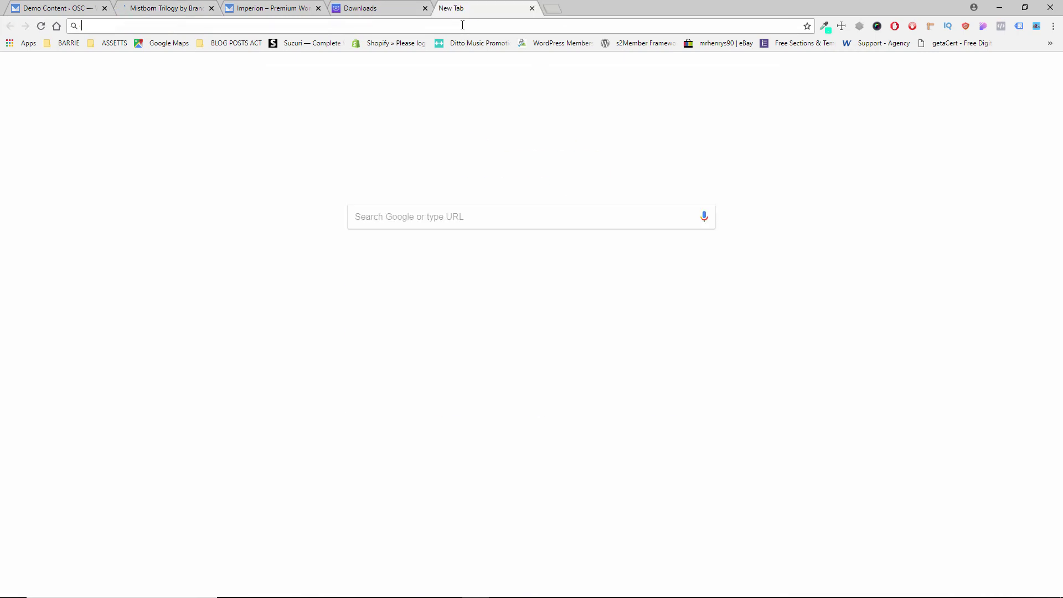
Step: Load templatemonster.com and browse its homepage, featuring the Independence Day Sale and $53 Hazel theme
type("template")
key("Return")
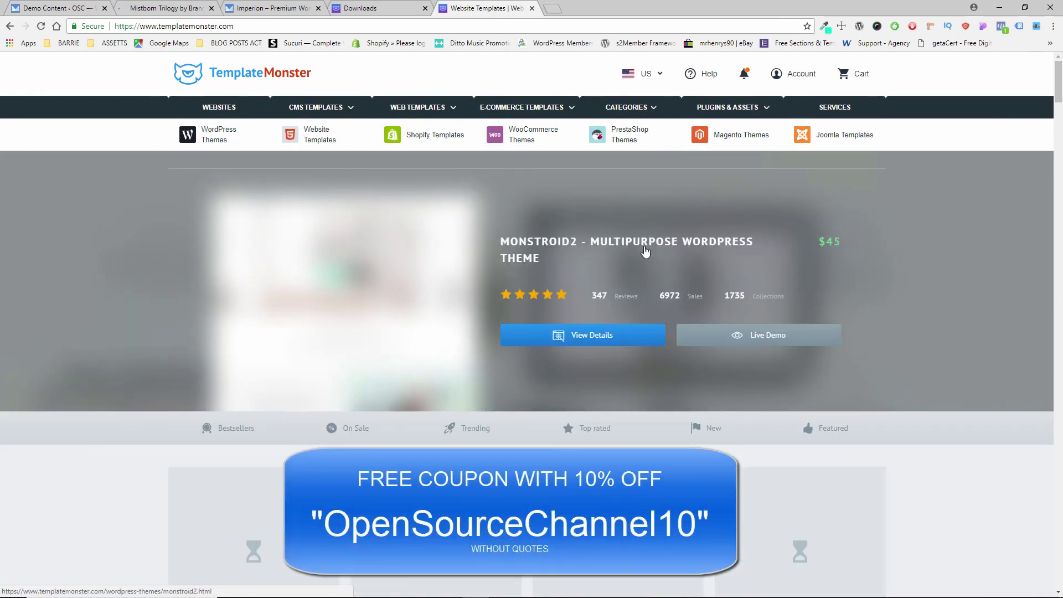
scroll(645, 252, "down", 7)
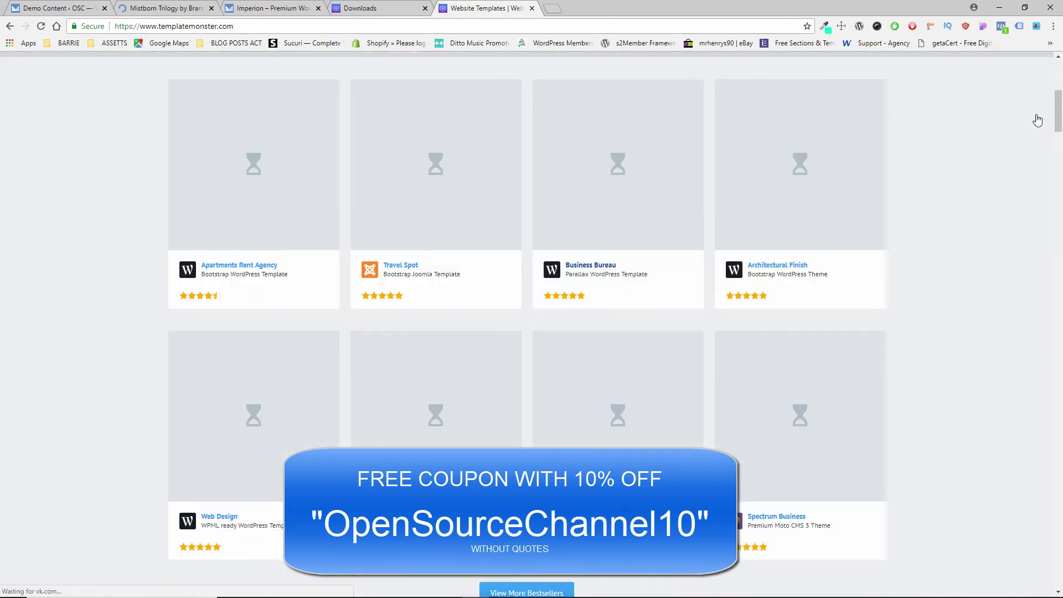
scroll(1059, 111, "up", 1)
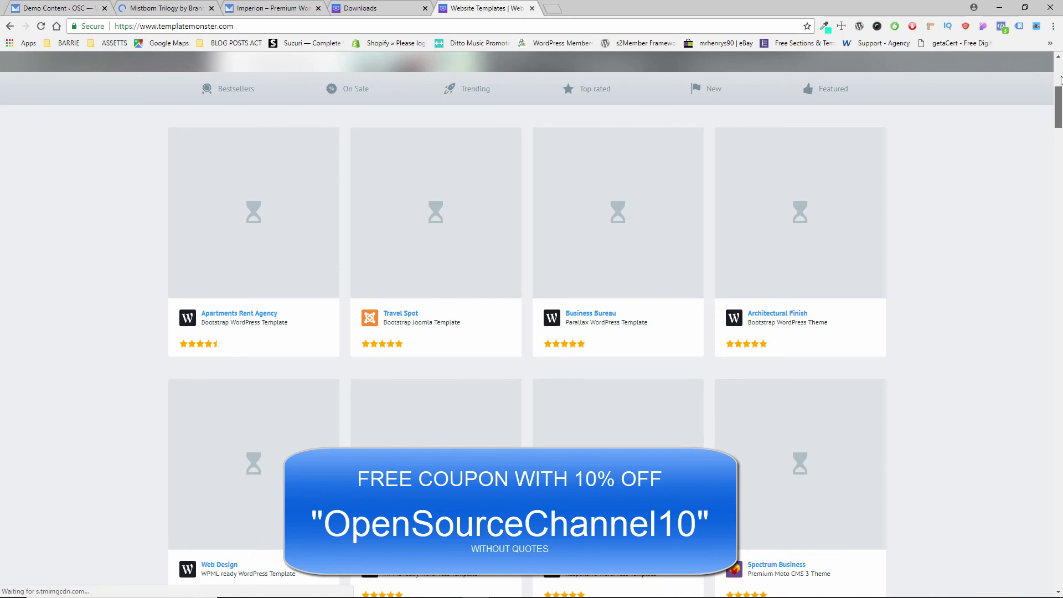
scroll(1061, 80, "up", 6)
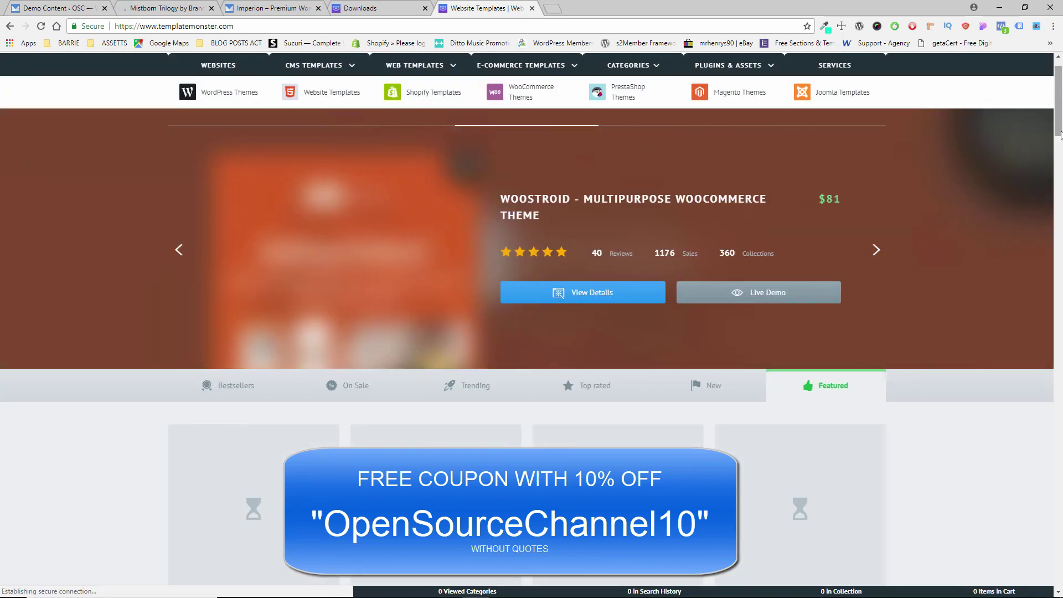
scroll(1061, 136, "down", 15)
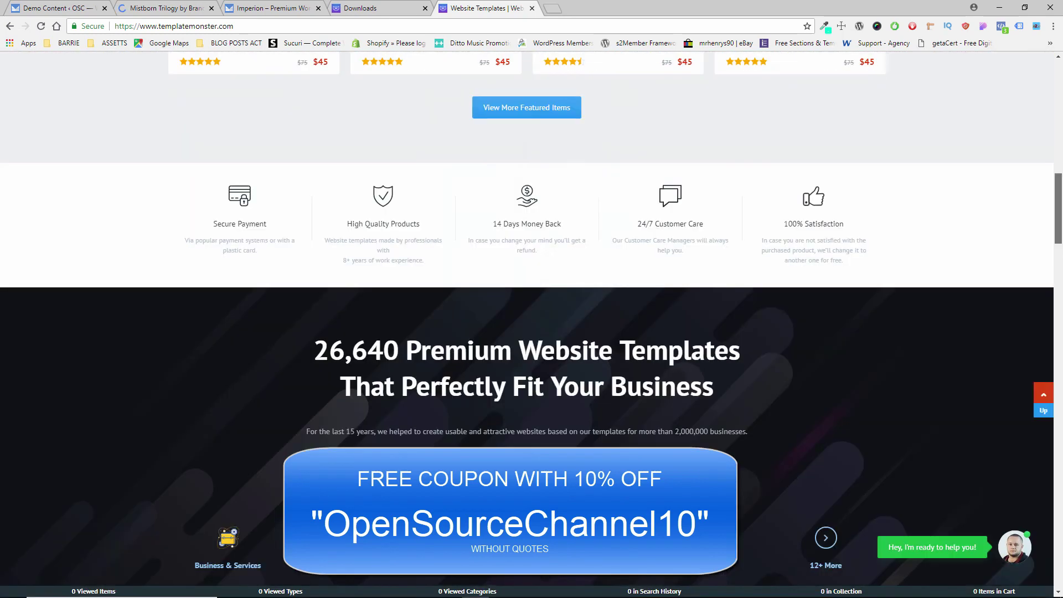
scroll(1060, 382, "down", 20)
scroll(1061, 382, "up", 5)
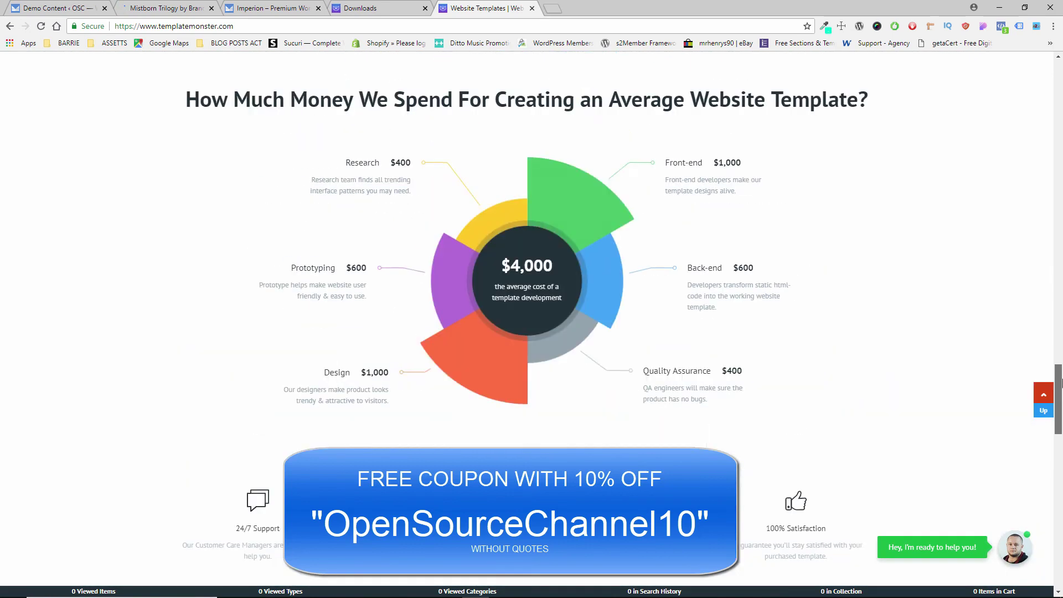
scroll(1061, 382, "up", 20)
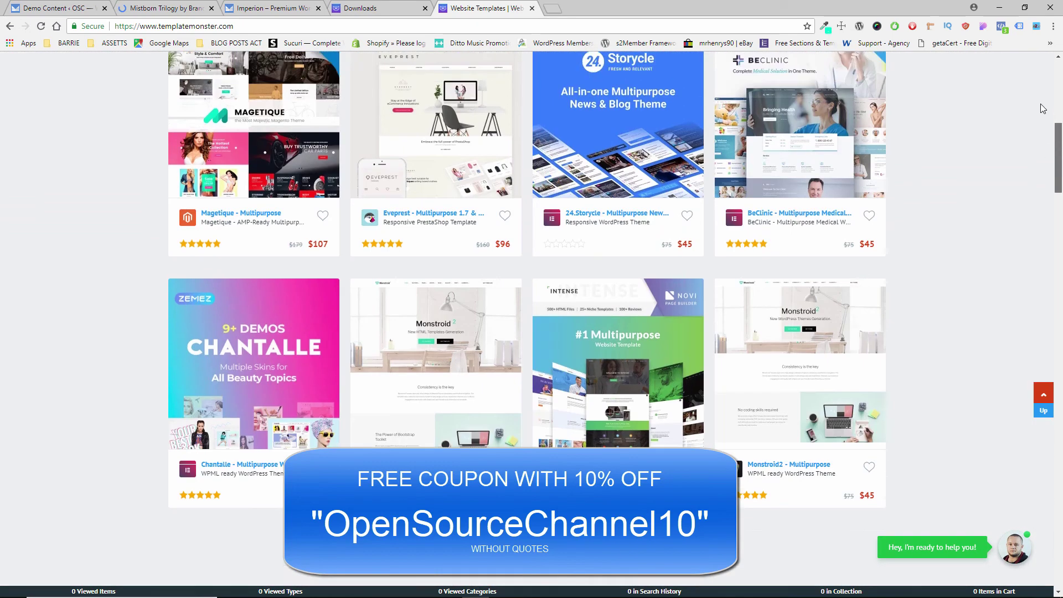
scroll(1043, 108, "up", 8)
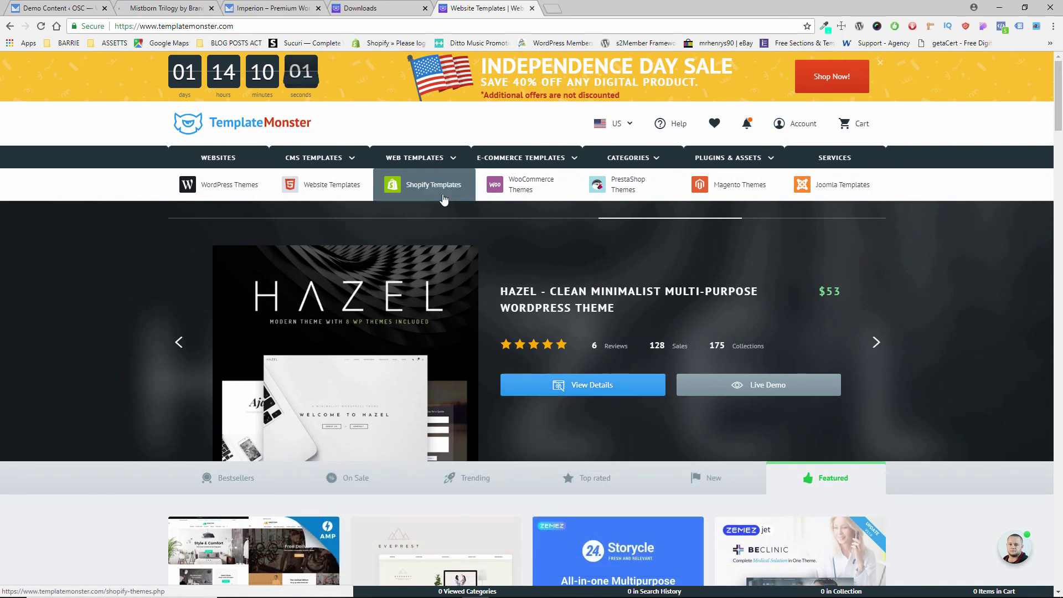
mouse_move(635, 205)
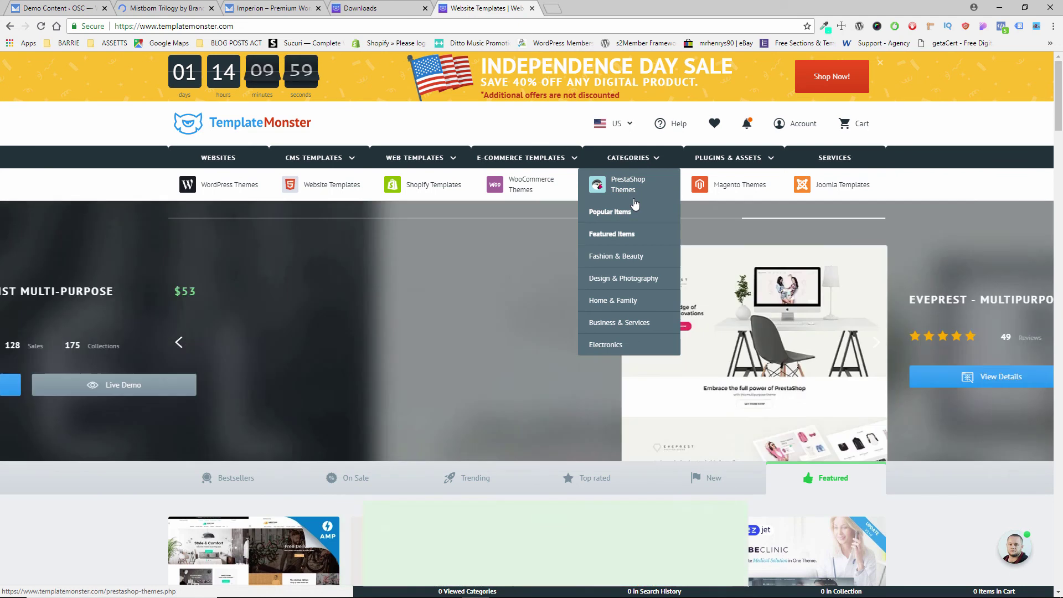